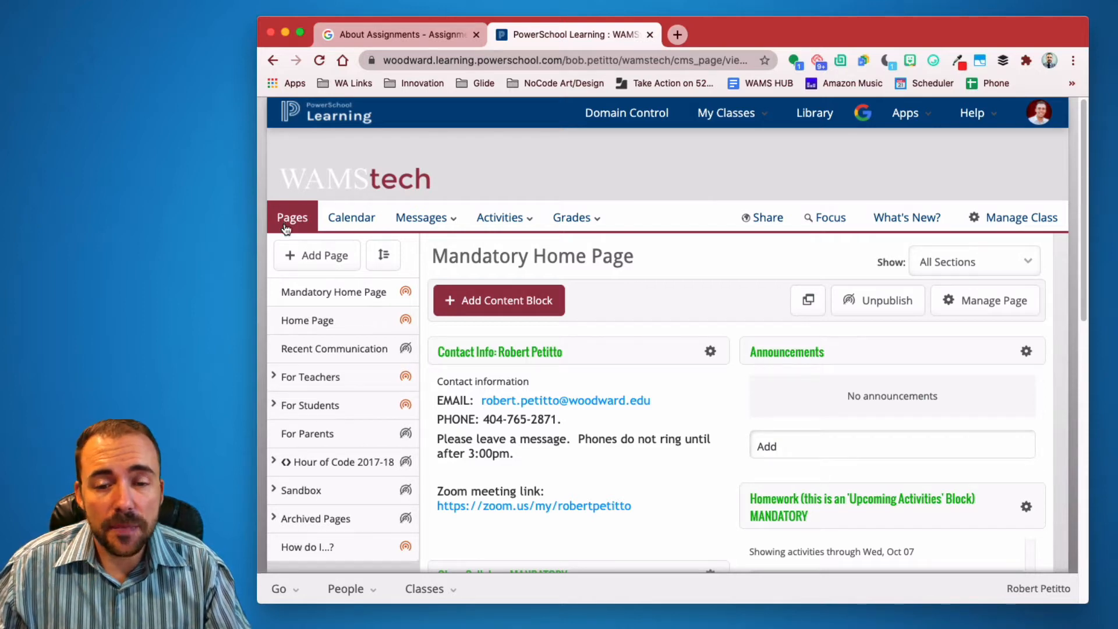
Add a new Google Course Kit Assignment Tool activity in the class's LTI & SCORM activities
left_click(508, 219)
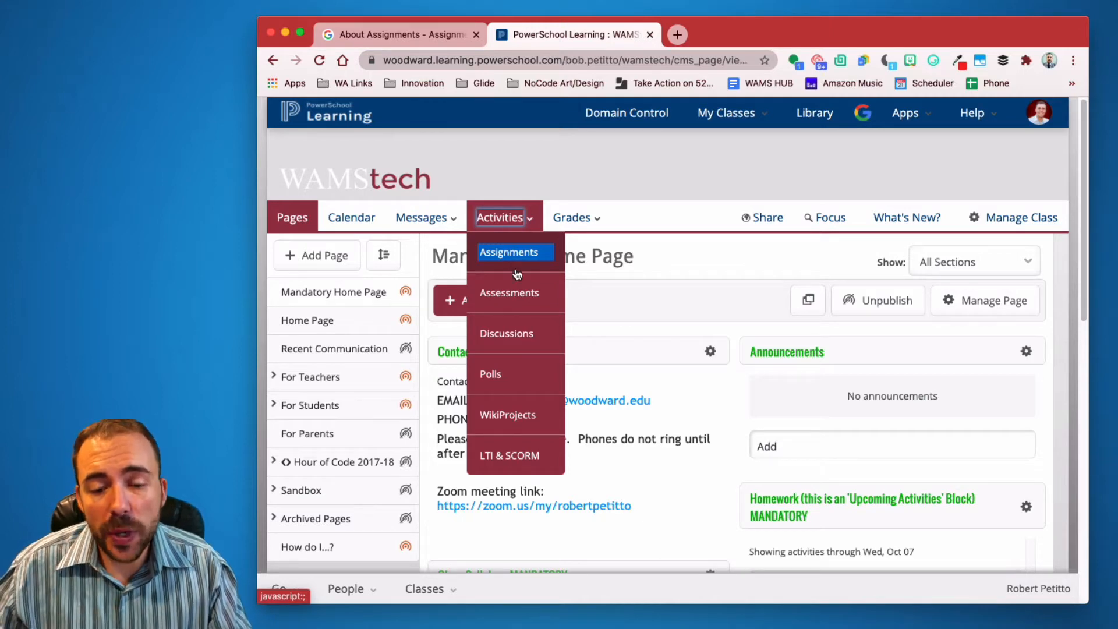
left_click(512, 459)
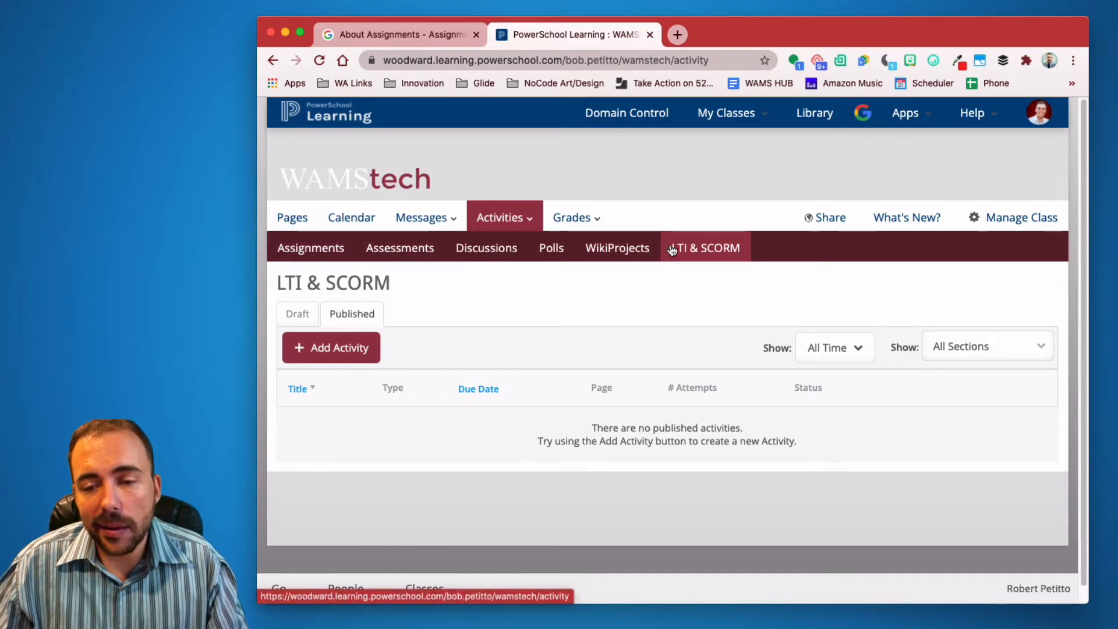
left_click(332, 353)
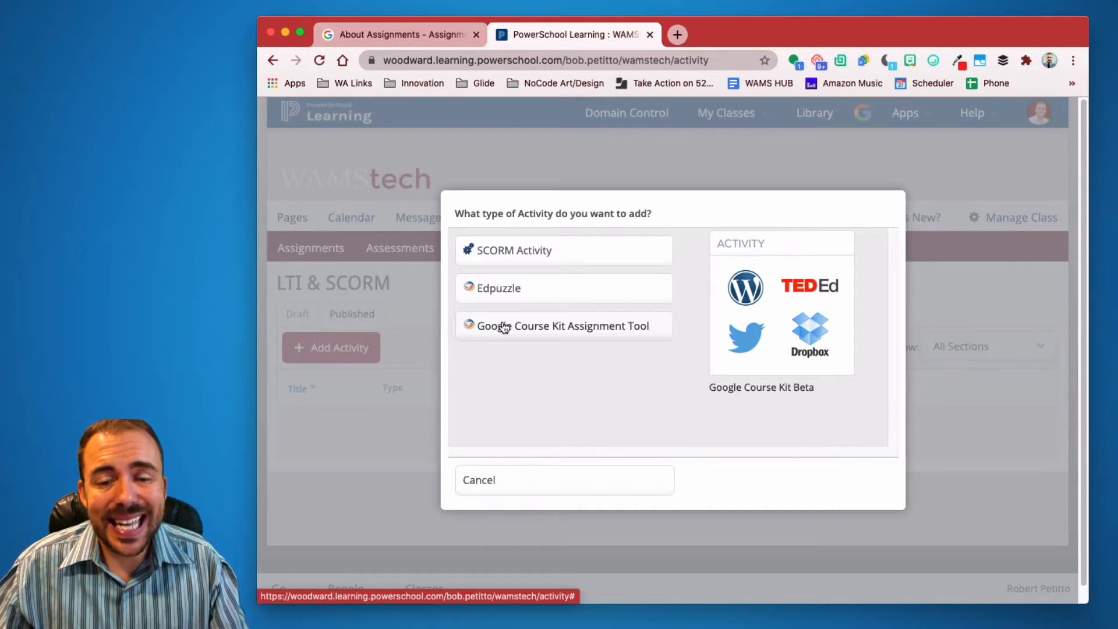
left_click(531, 331)
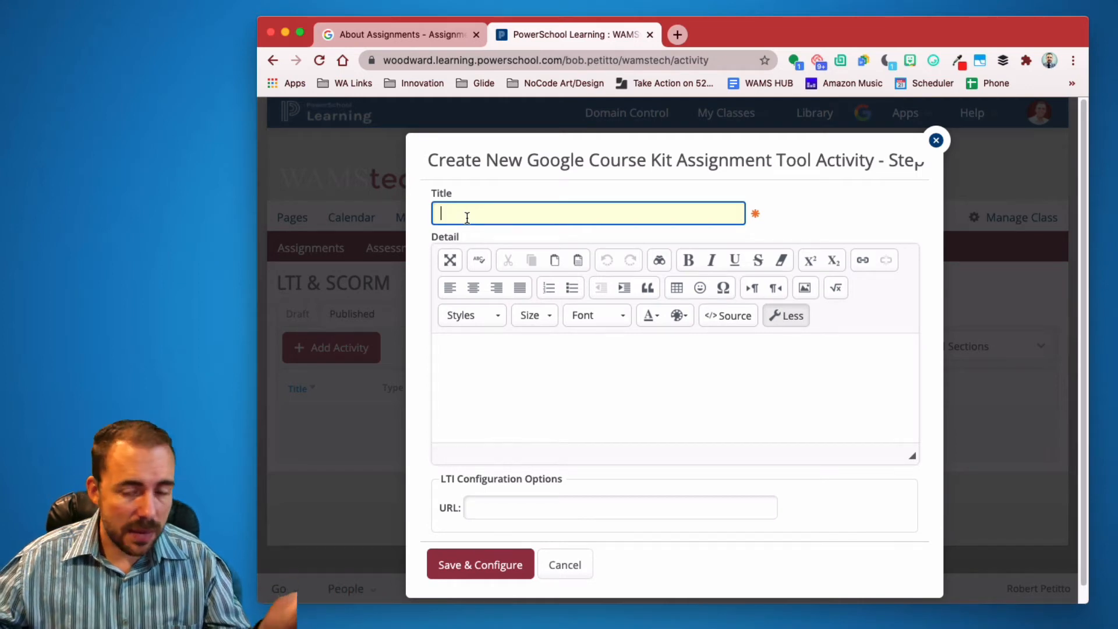
Title the activity Essay, enter "Instructions" as its detail text, and save it to continue to configuration
type("Essay")
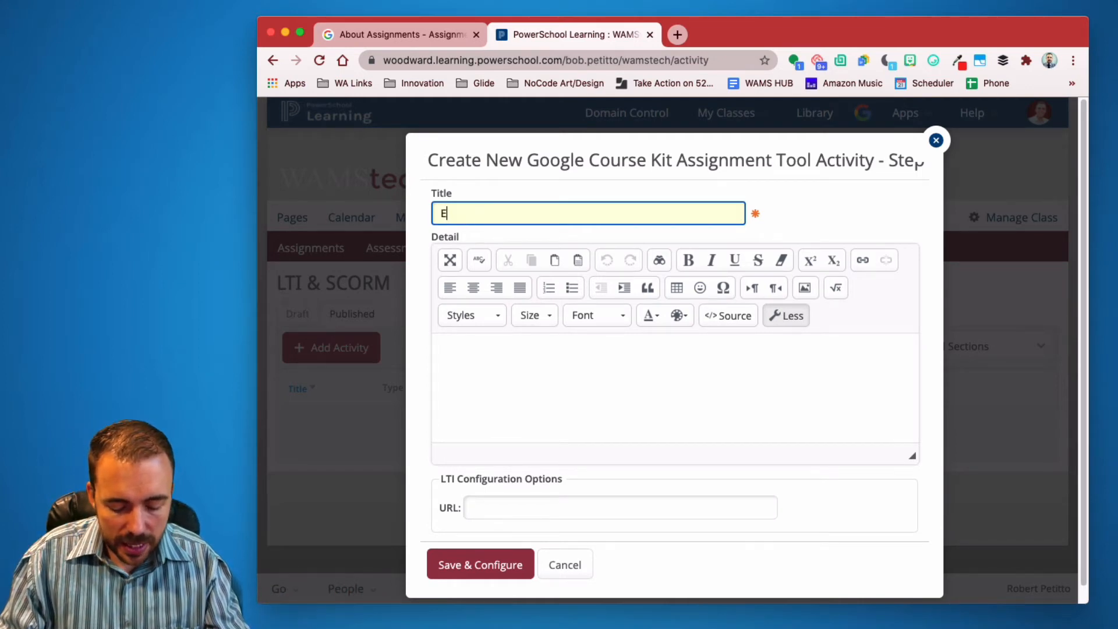
left_click(524, 383)
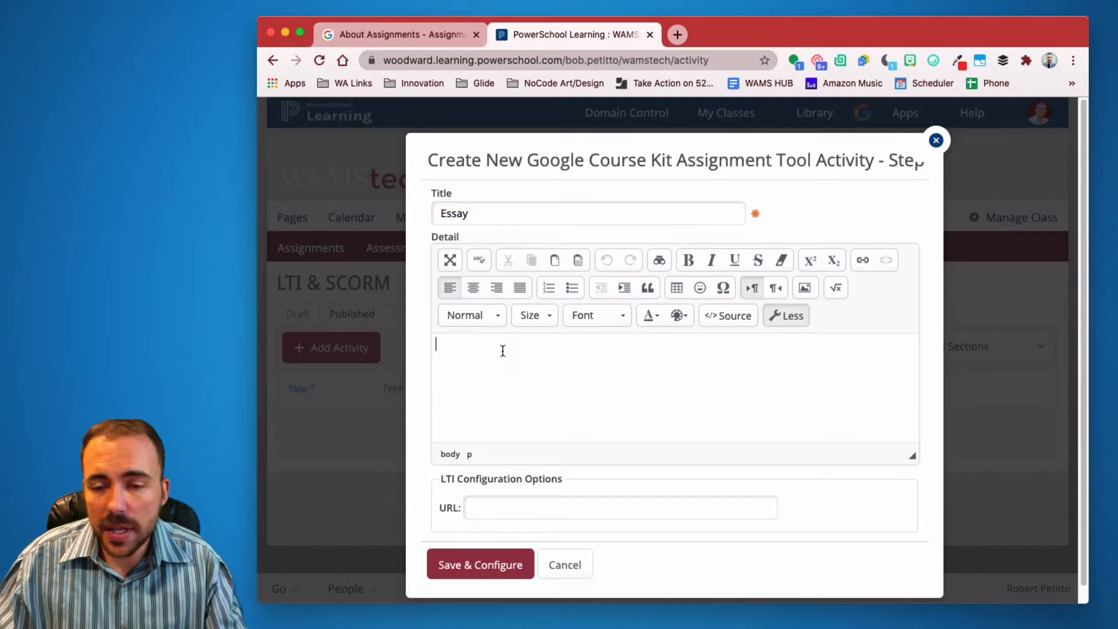
type("Ins")
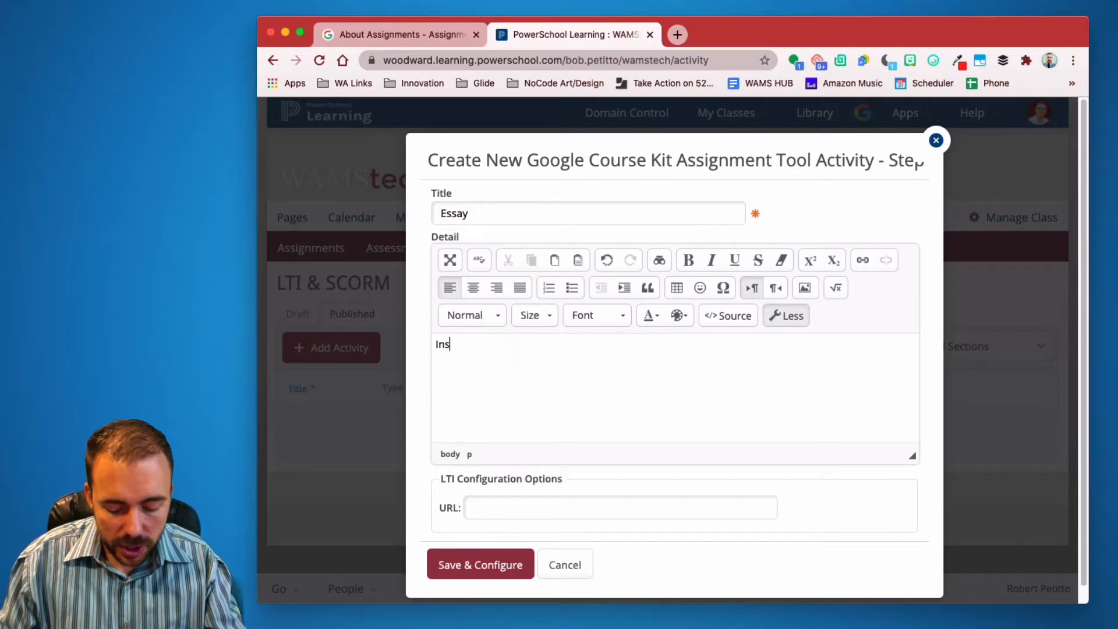
type("tructions")
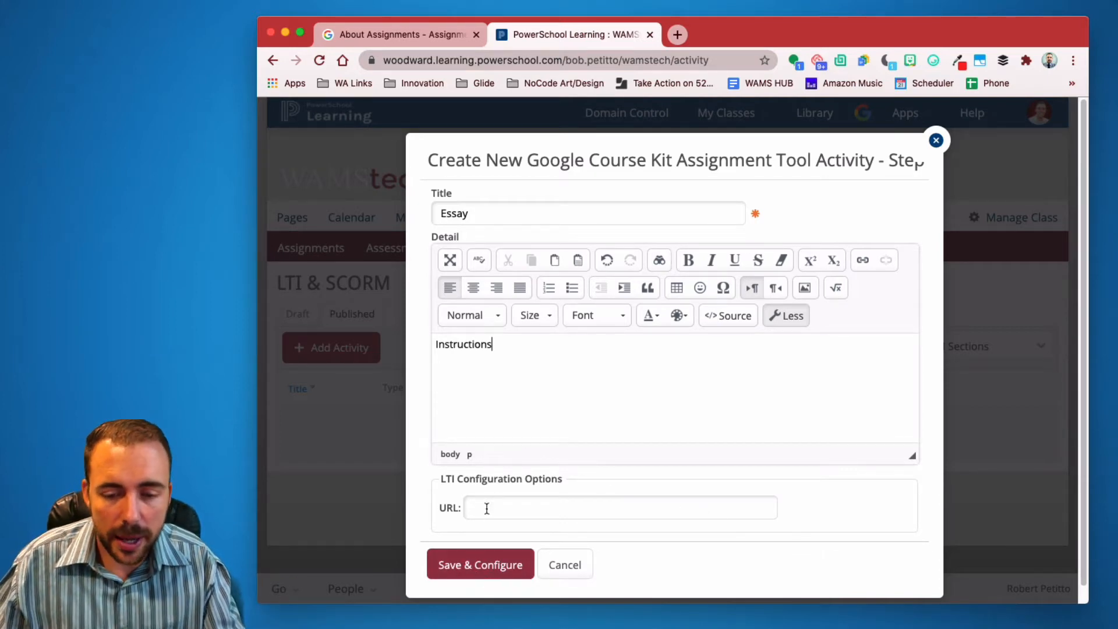
left_click(473, 569)
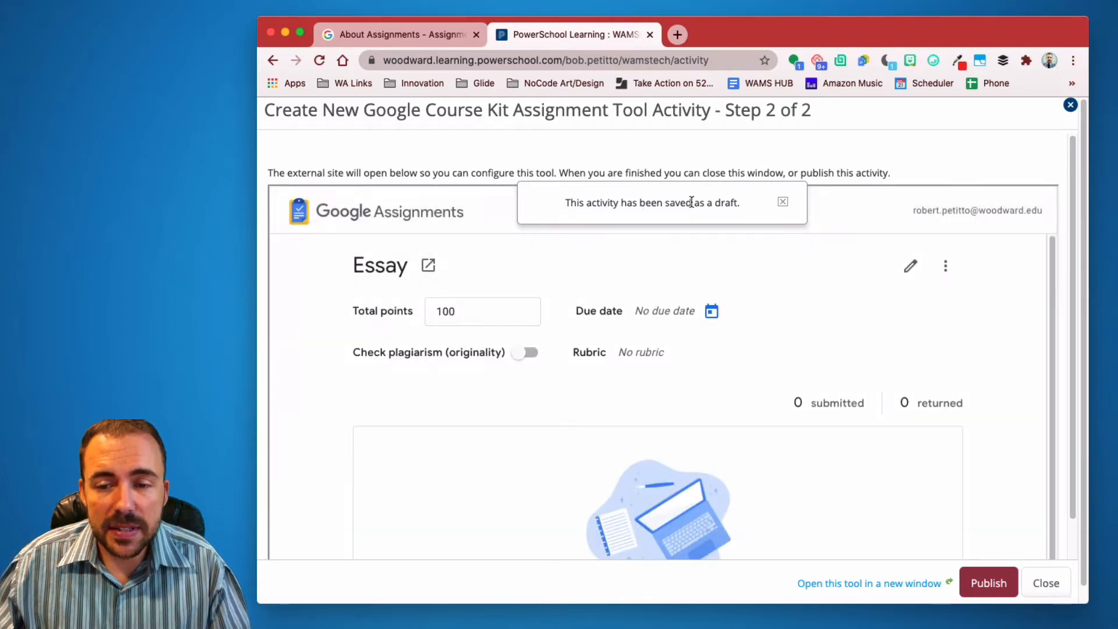
left_click(782, 201)
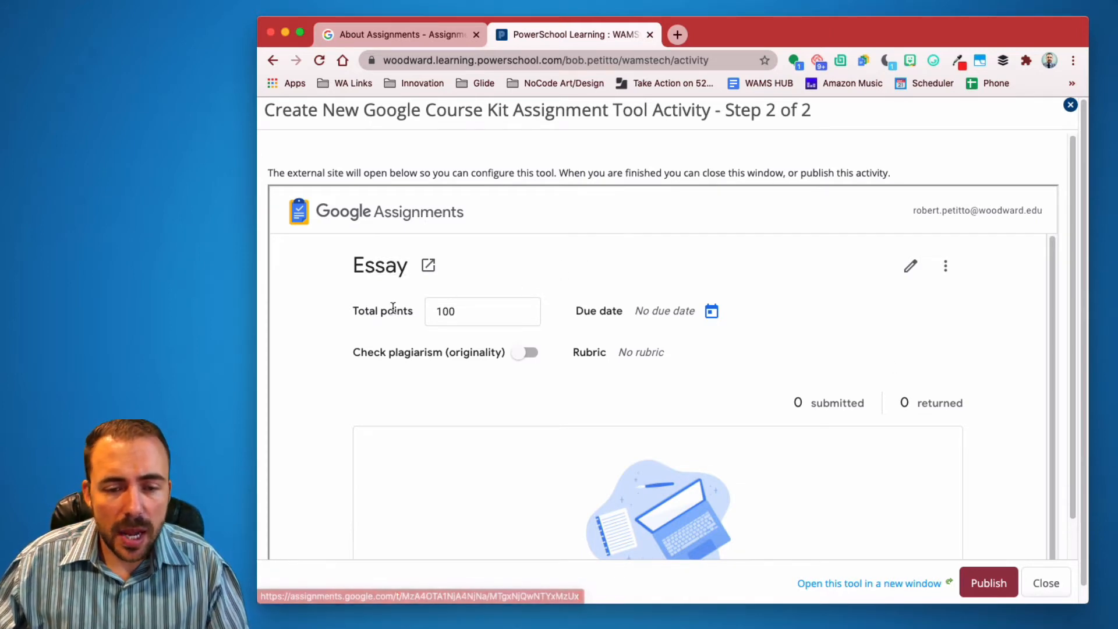
Set the Essay assignment's total points to 50 and confirm the change
left_click(470, 310)
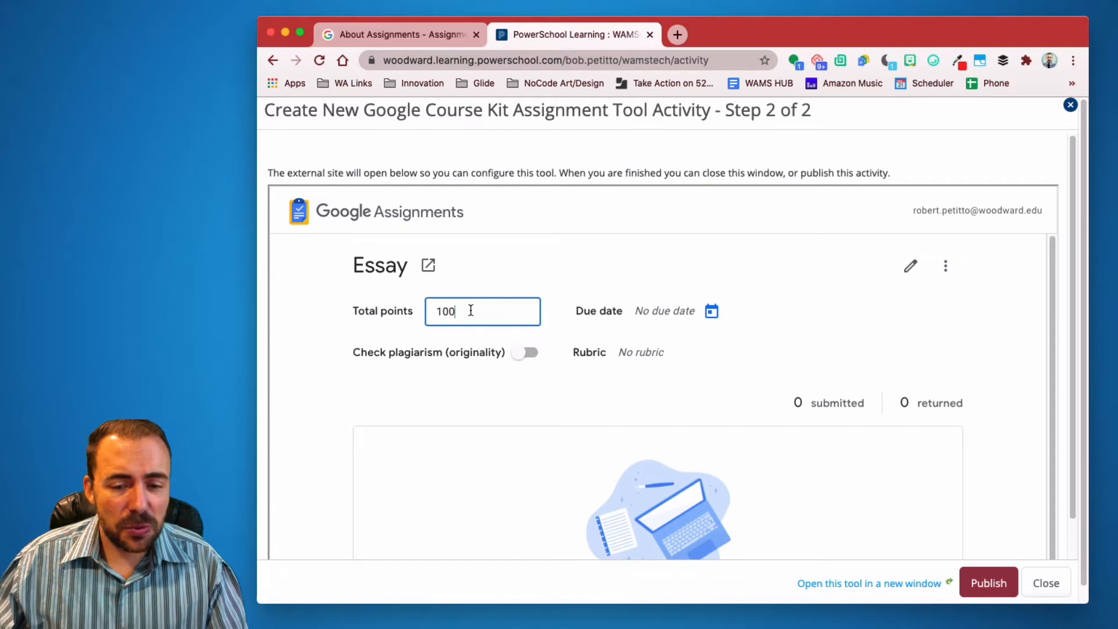
left_click_drag(470, 310, 432, 310)
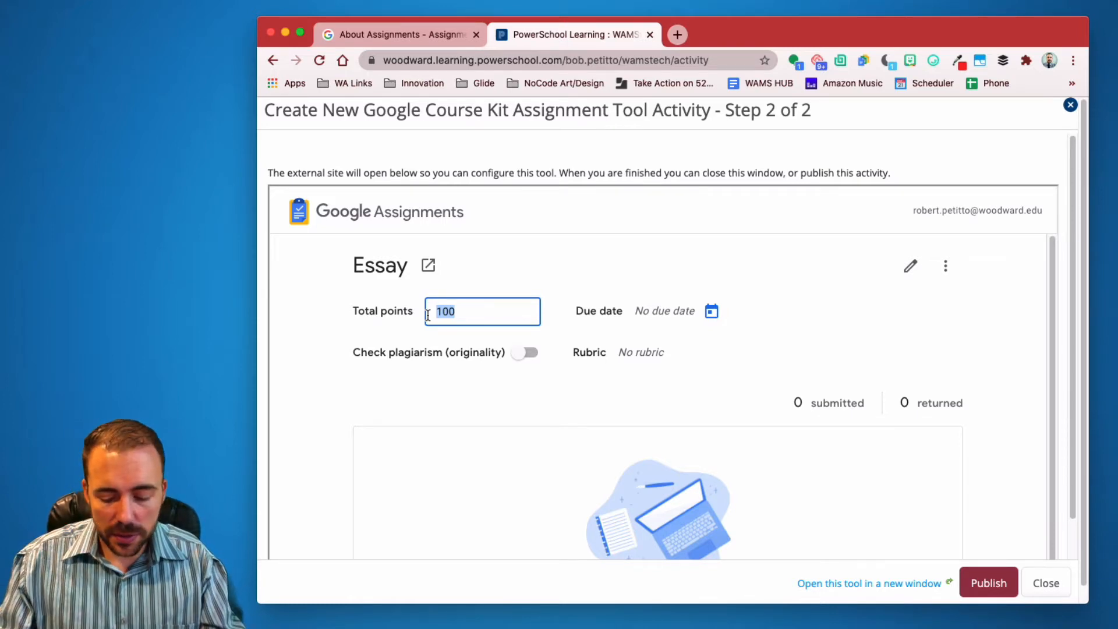
type("50")
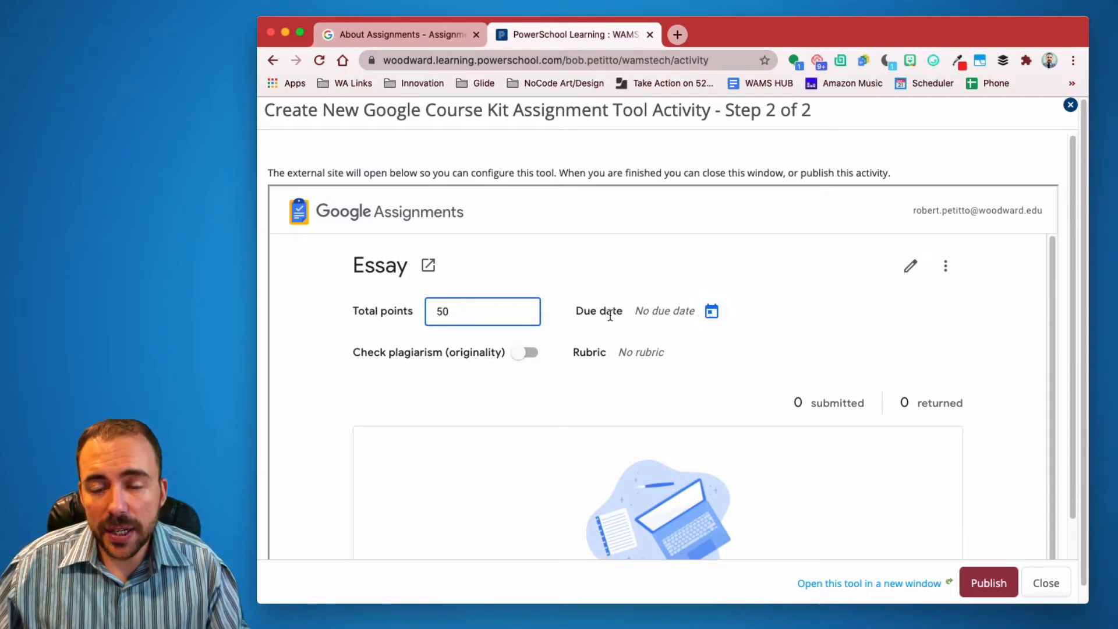
scroll(610, 315, "down", 1)
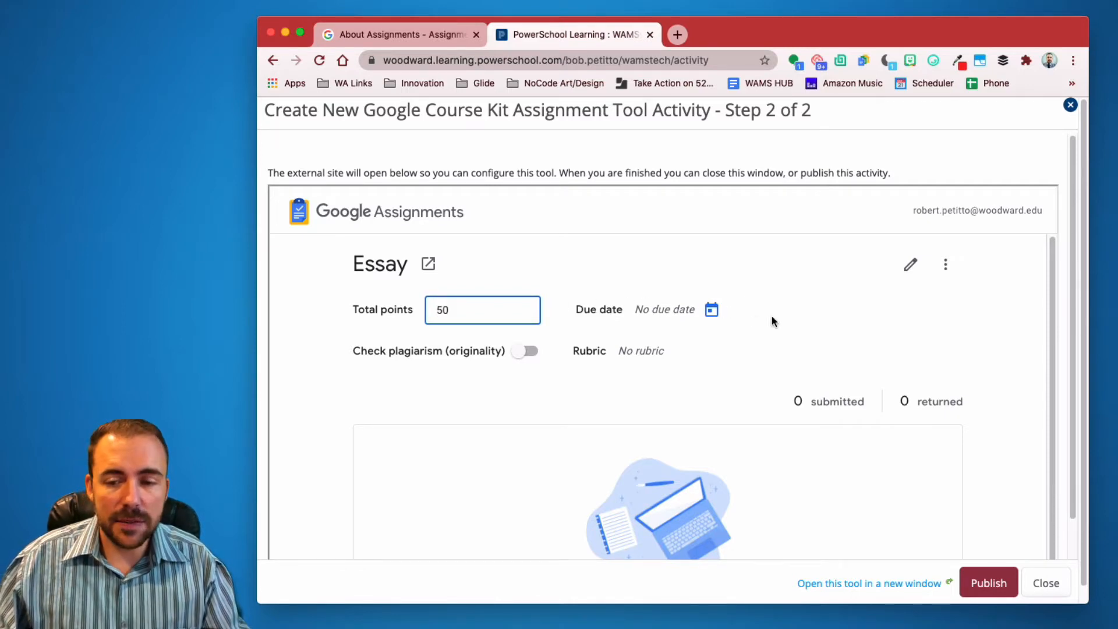
left_click(714, 315)
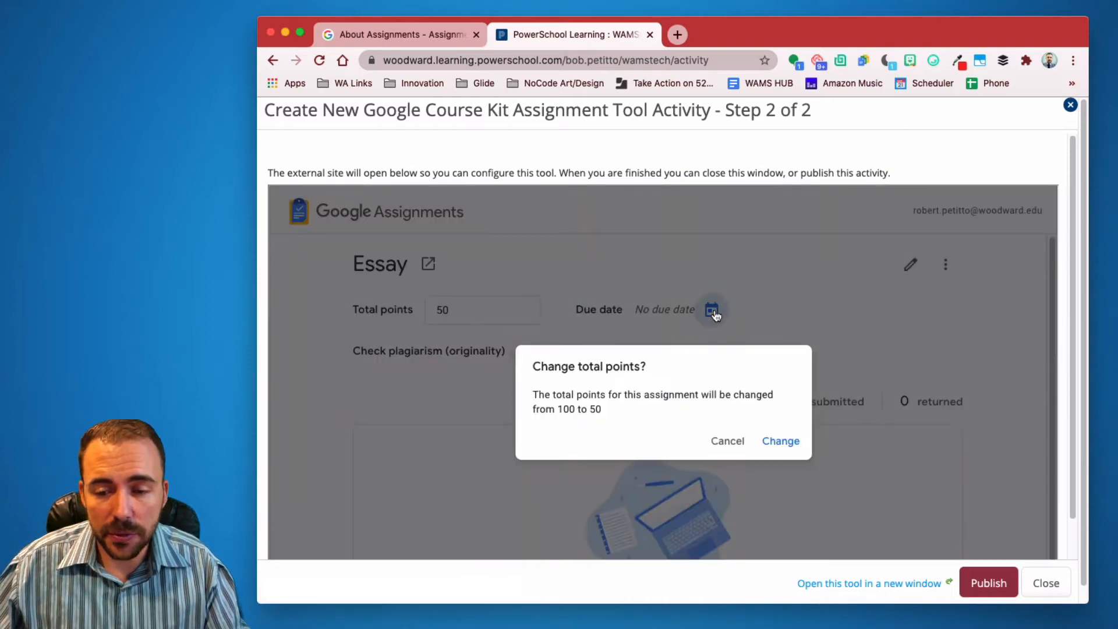
left_click(780, 441)
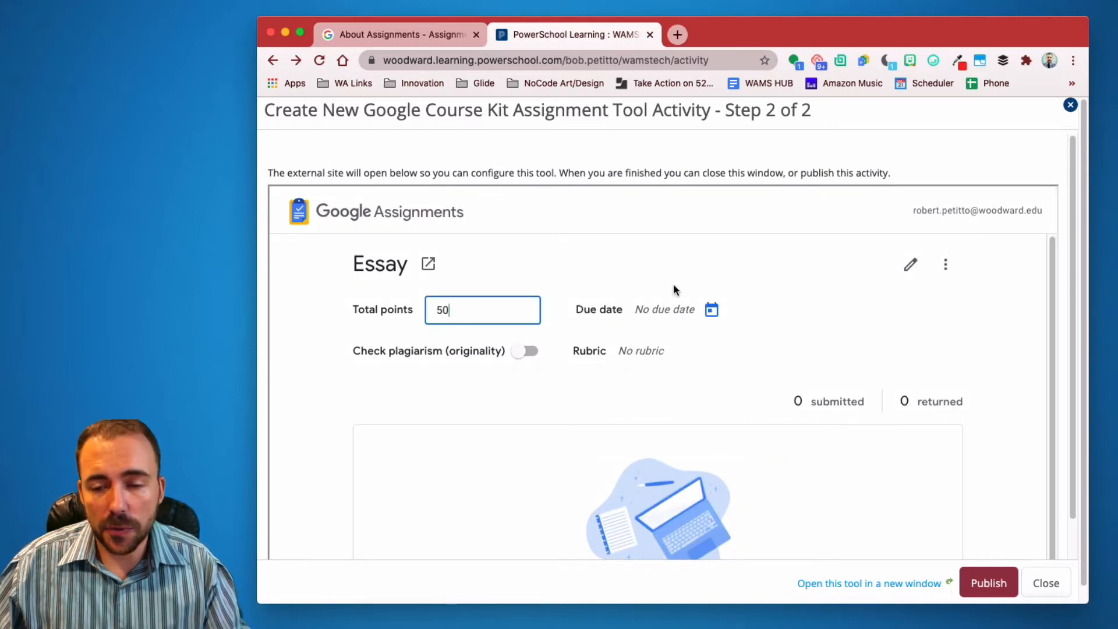
Set the Essay assignment's due date to Oct 14, 2020
left_click(711, 309)
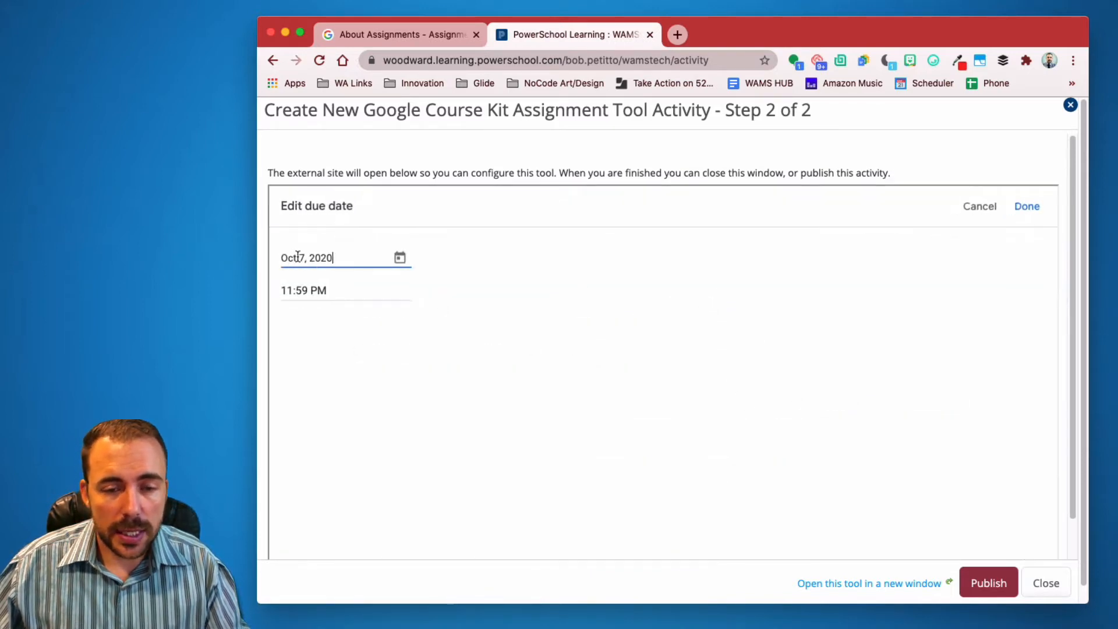
left_click(399, 257)
left_click(376, 408)
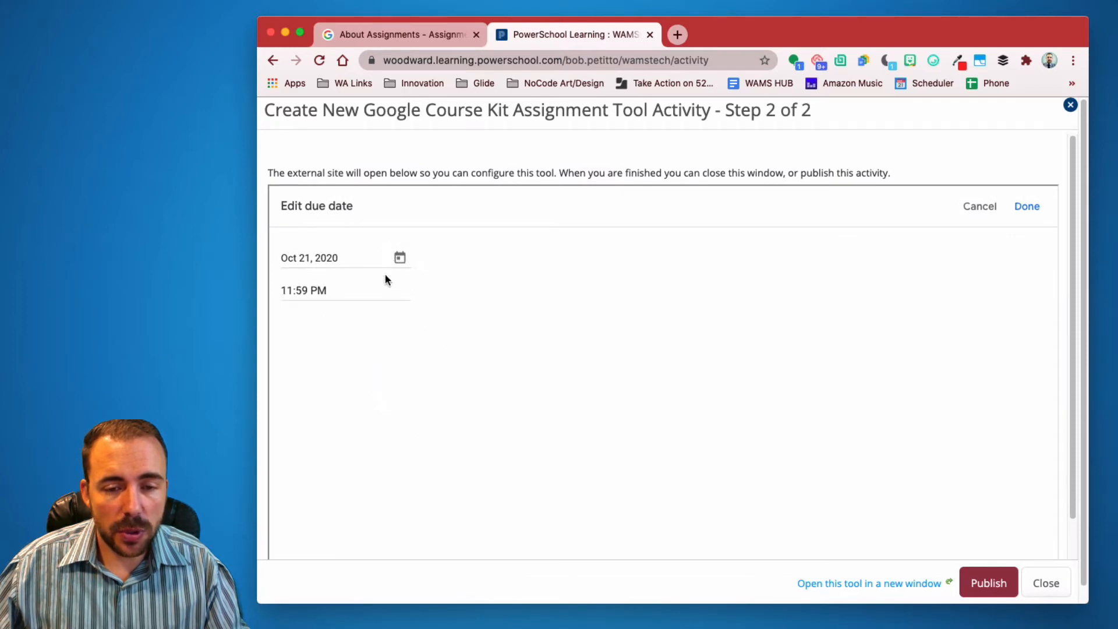
left_click(400, 257)
left_click(374, 390)
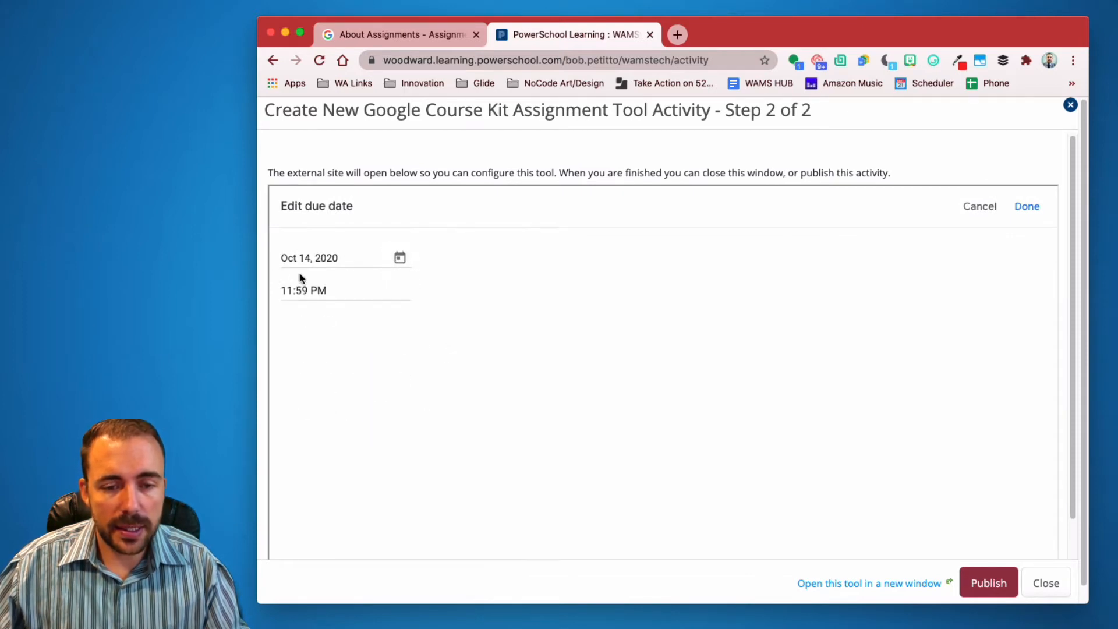
left_click(1028, 213)
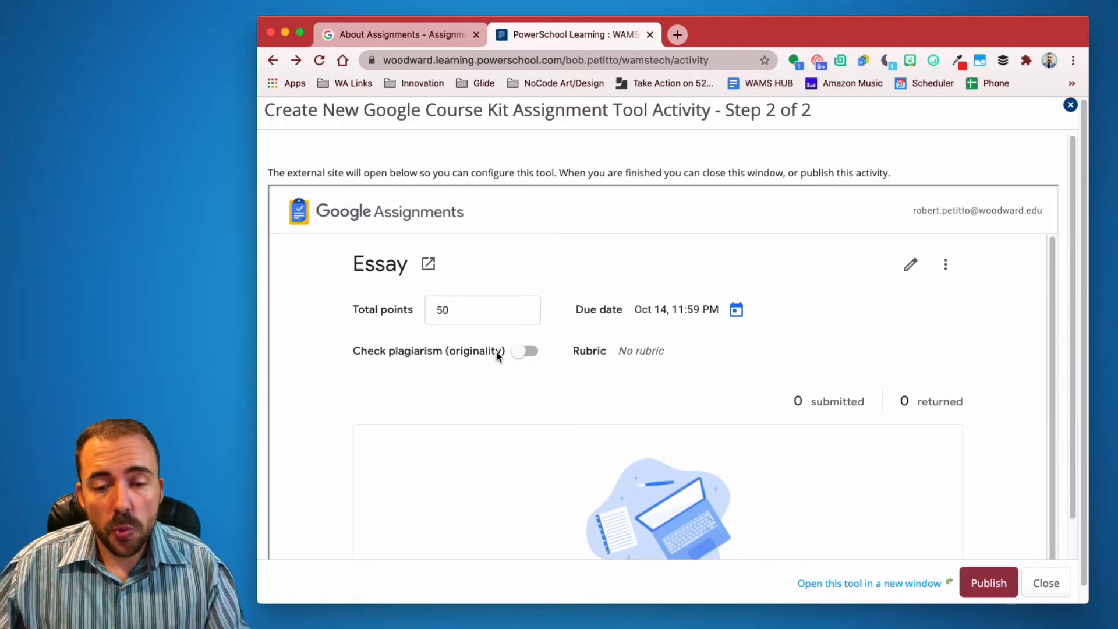
Turn on the plagiarism (originality) check for the Essay assignment and show its additional options
left_click(531, 356)
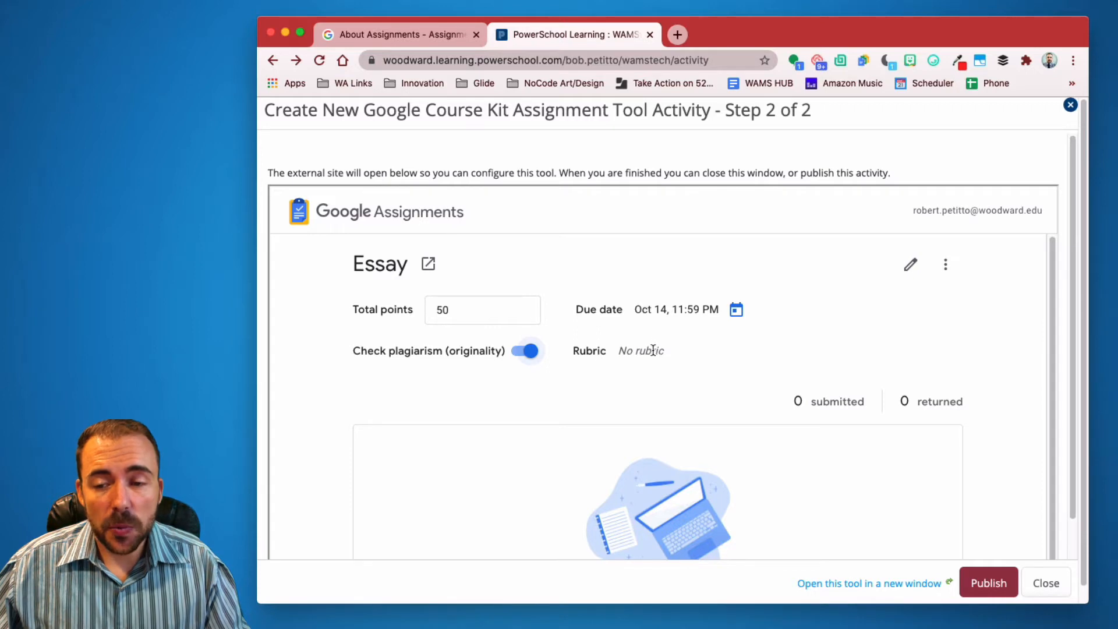
left_click(945, 266)
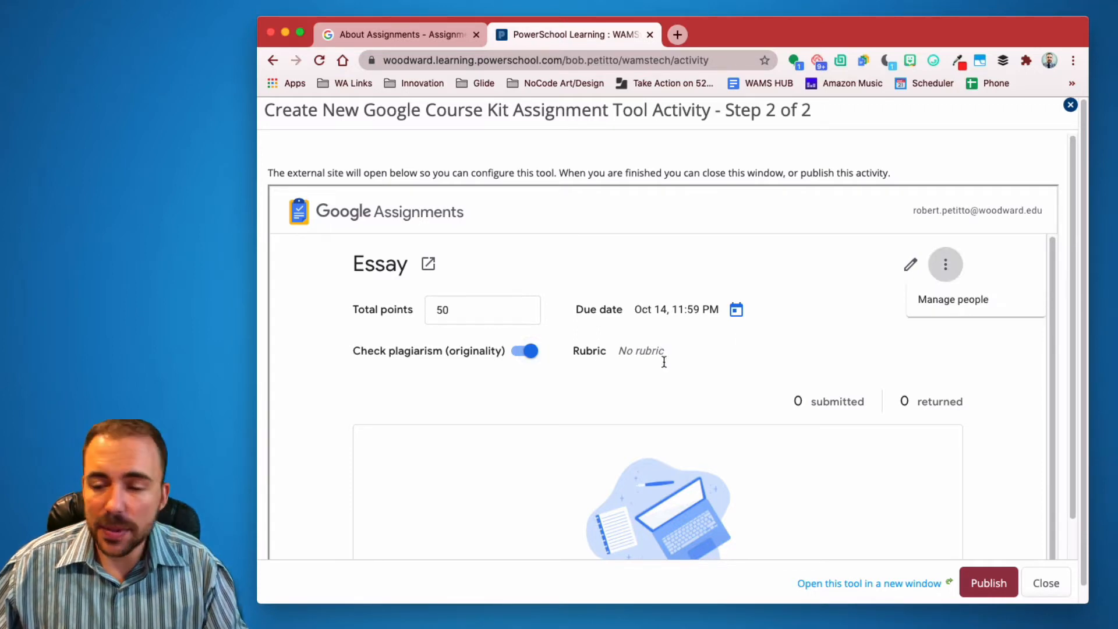
scroll(714, 534, "down", 2)
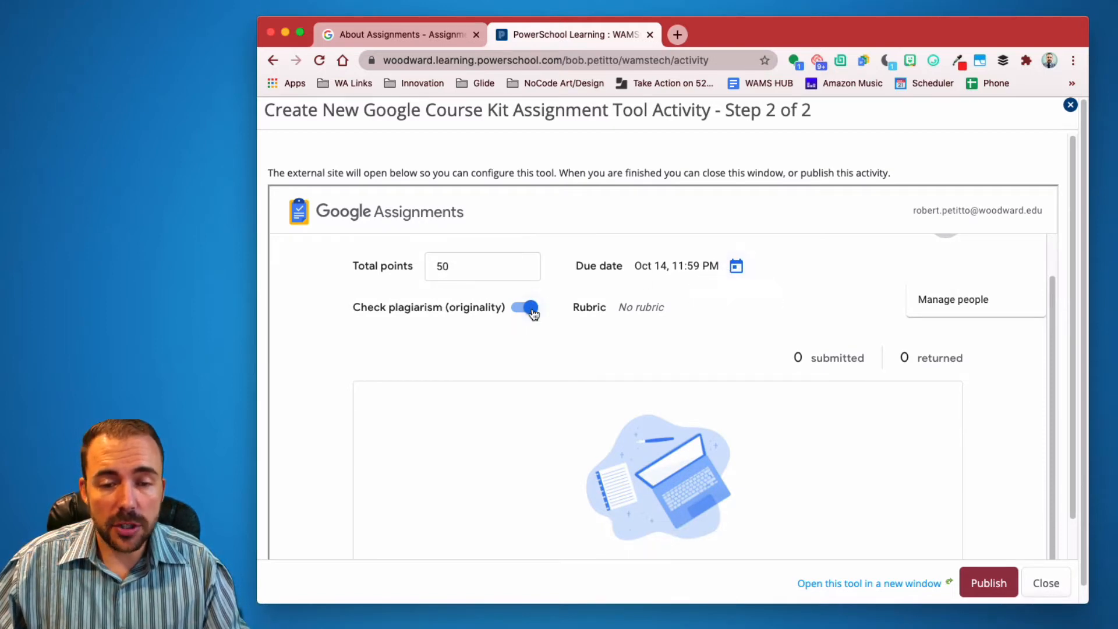
Start publishing the activity and turn off publishing it to all sections
left_click(989, 585)
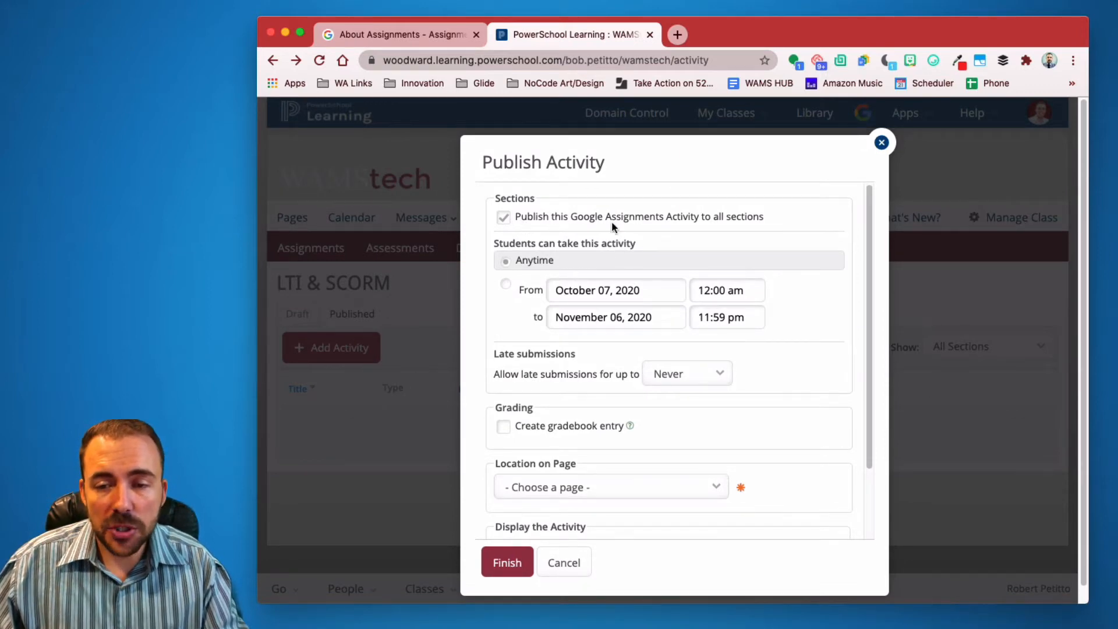
left_click(745, 220)
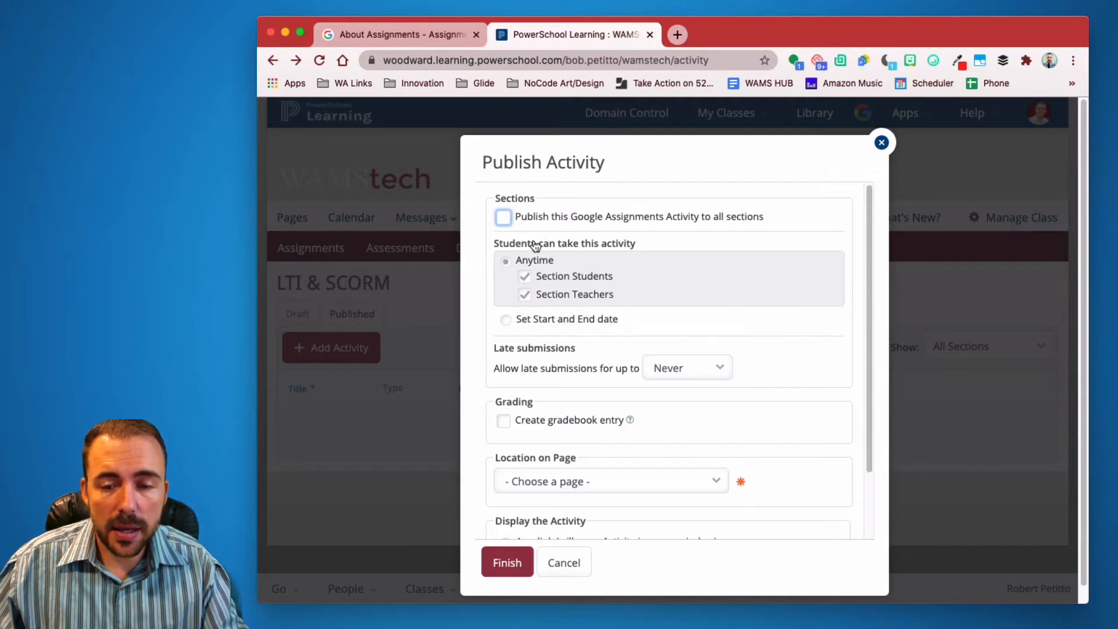
scroll(693, 415, "down", 1)
scroll(690, 410, "down", 3)
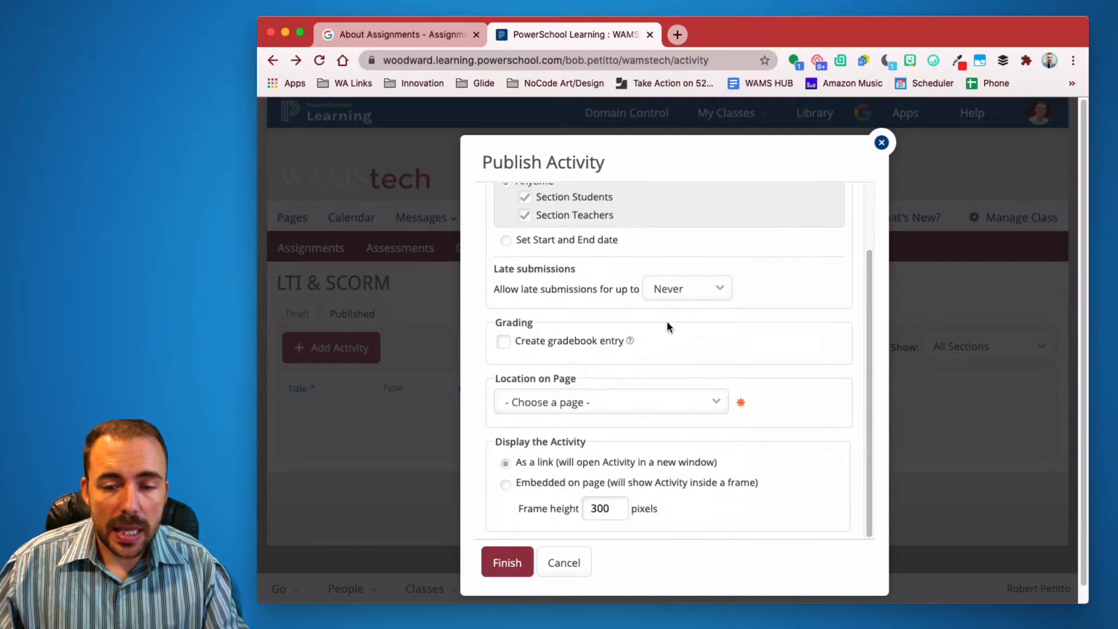
Allow late submissions for up to 1 day
left_click(688, 291)
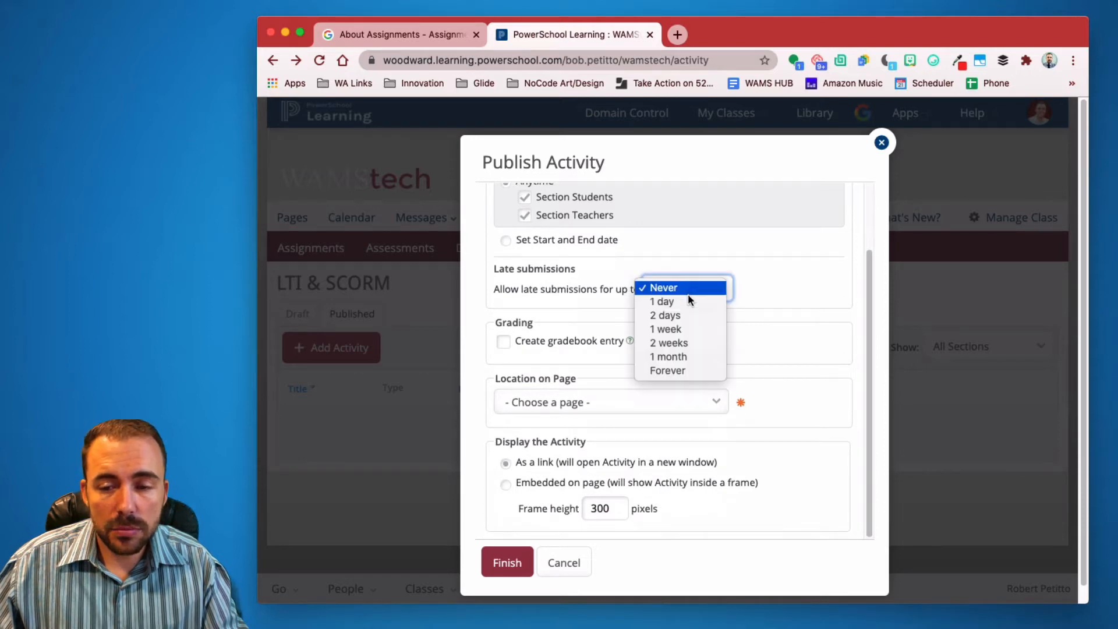
left_click(682, 304)
scroll(657, 383, "down", 1)
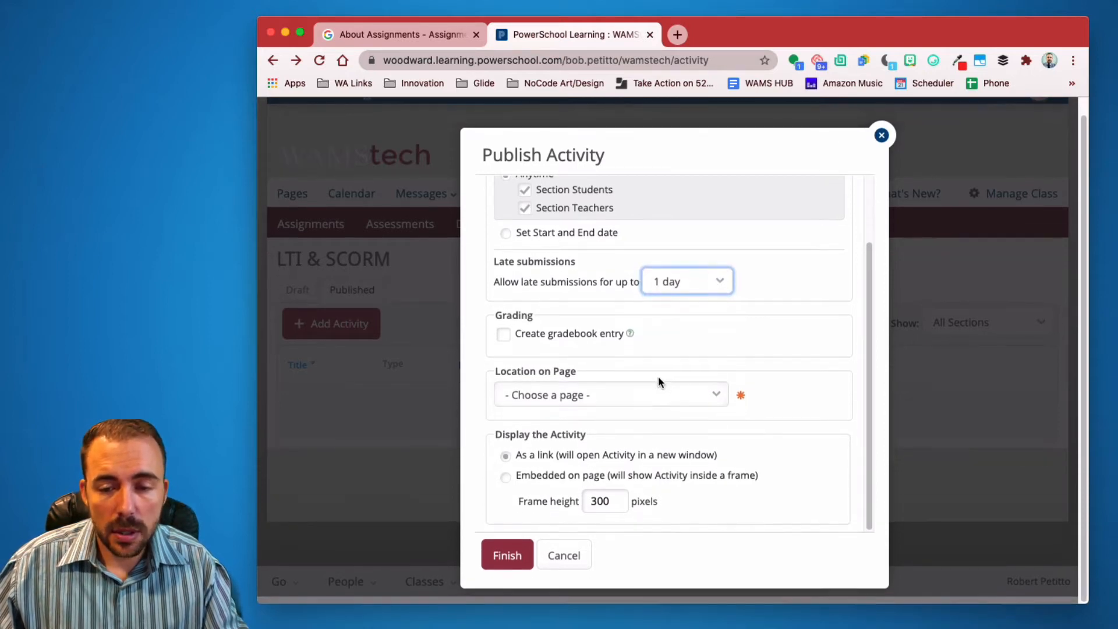
scroll(646, 387, "up", 1)
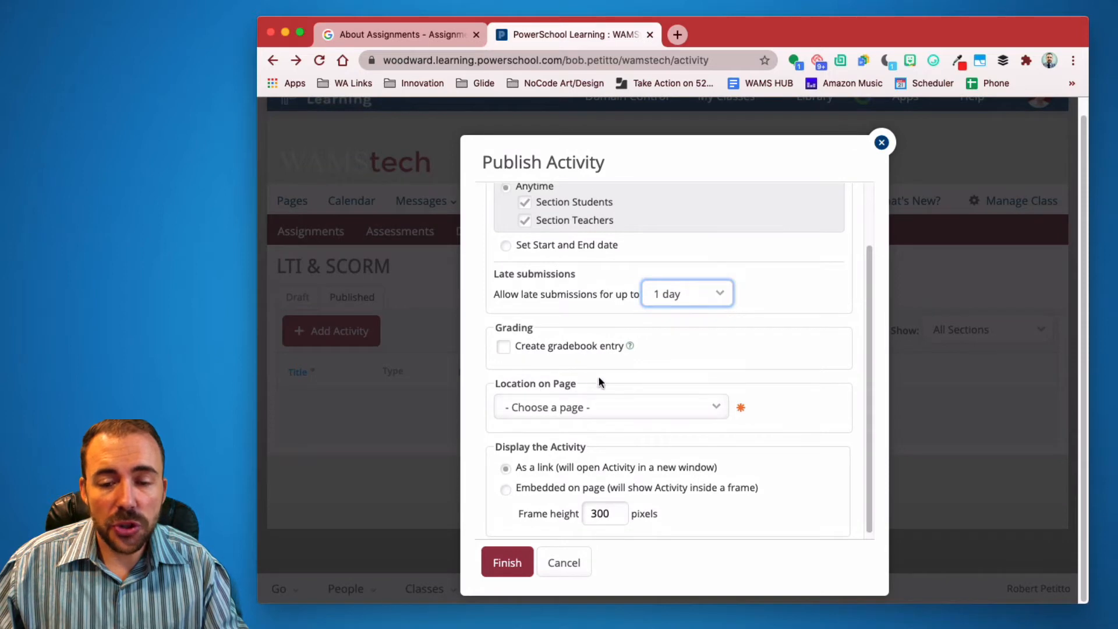
Choose Home Page as the activity's page location and finish publishing it
left_click(578, 406)
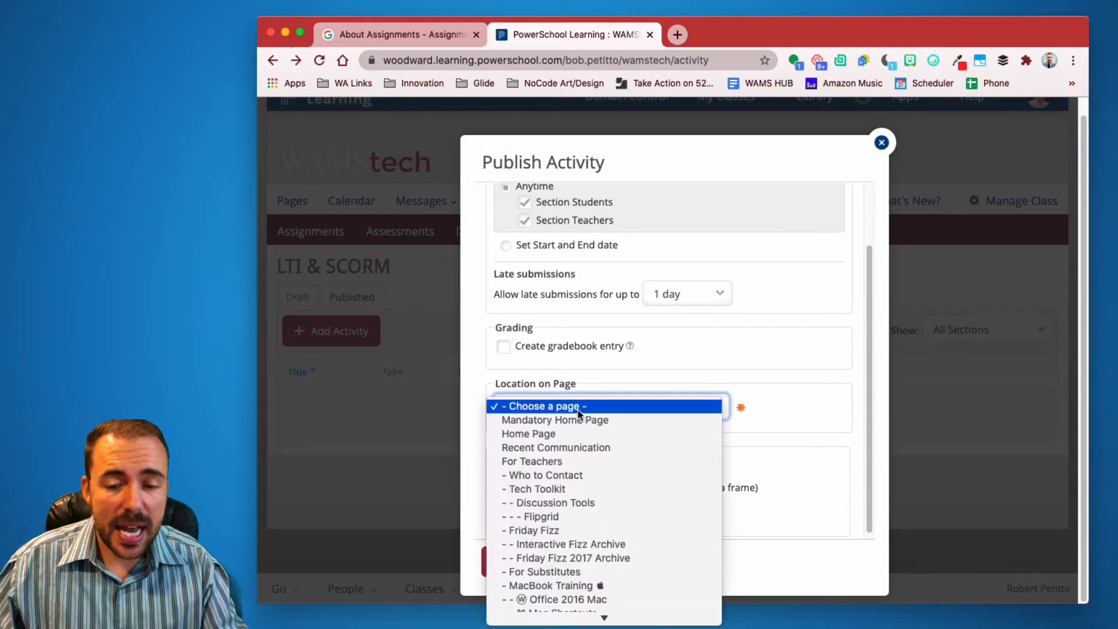
left_click(583, 434)
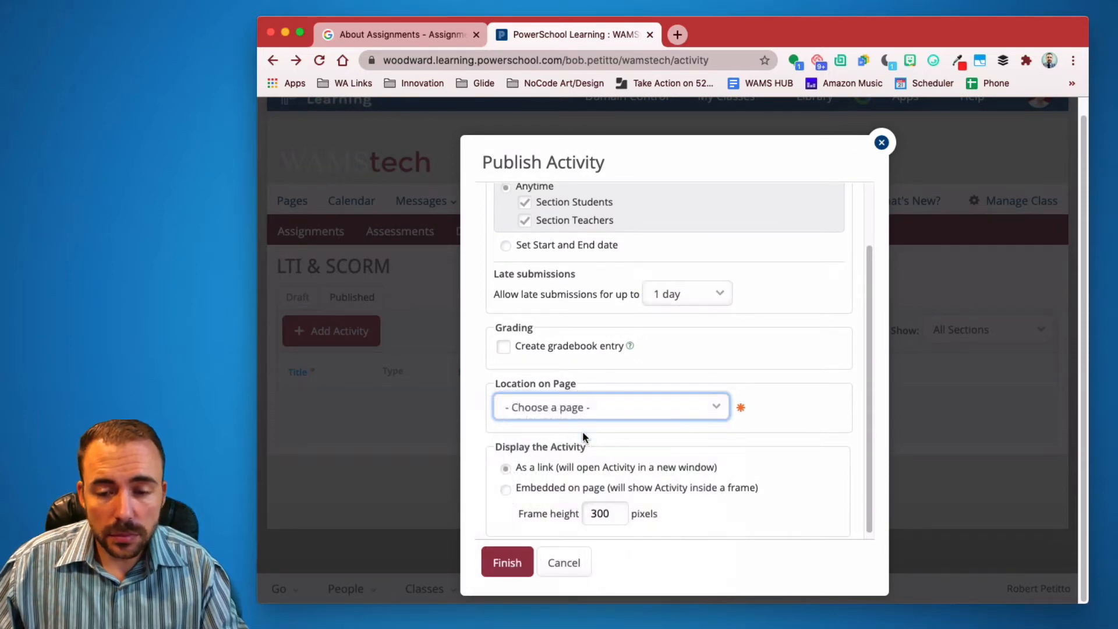
scroll(585, 431, "down", 1)
scroll(585, 428, "up", 1)
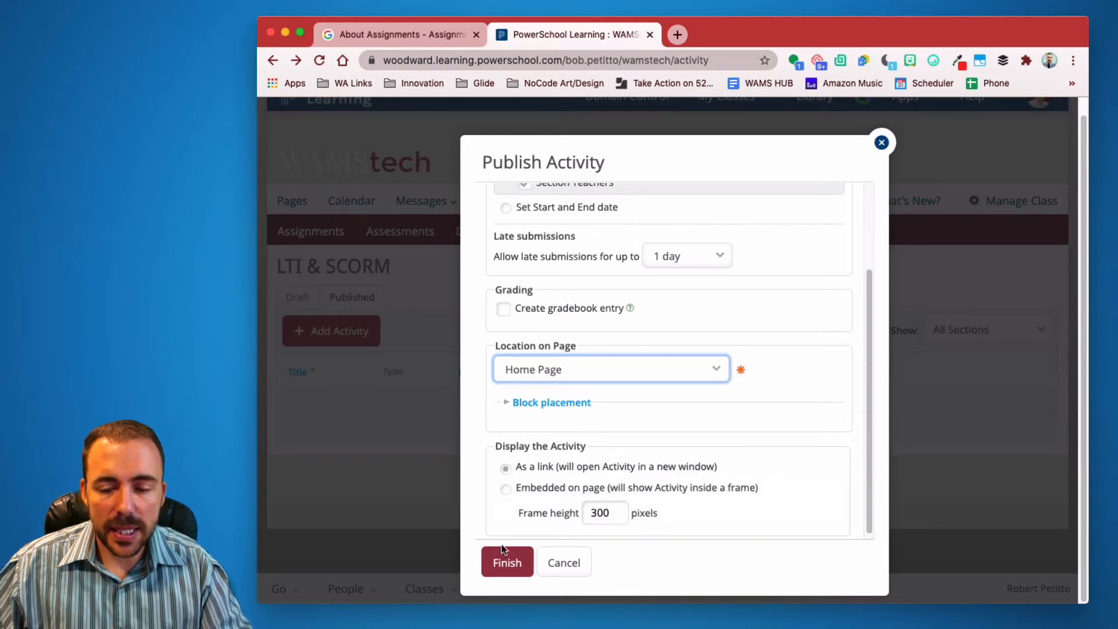
left_click(507, 563)
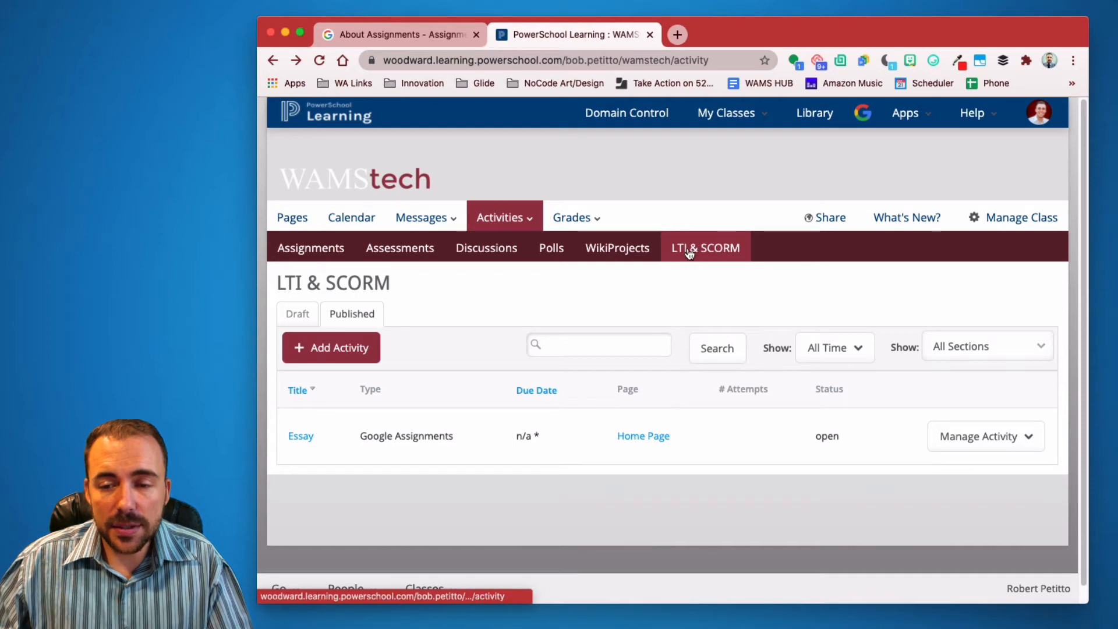
Open the published Essay activity in Google Assignments from the LTI & SCORM list
left_click(303, 437)
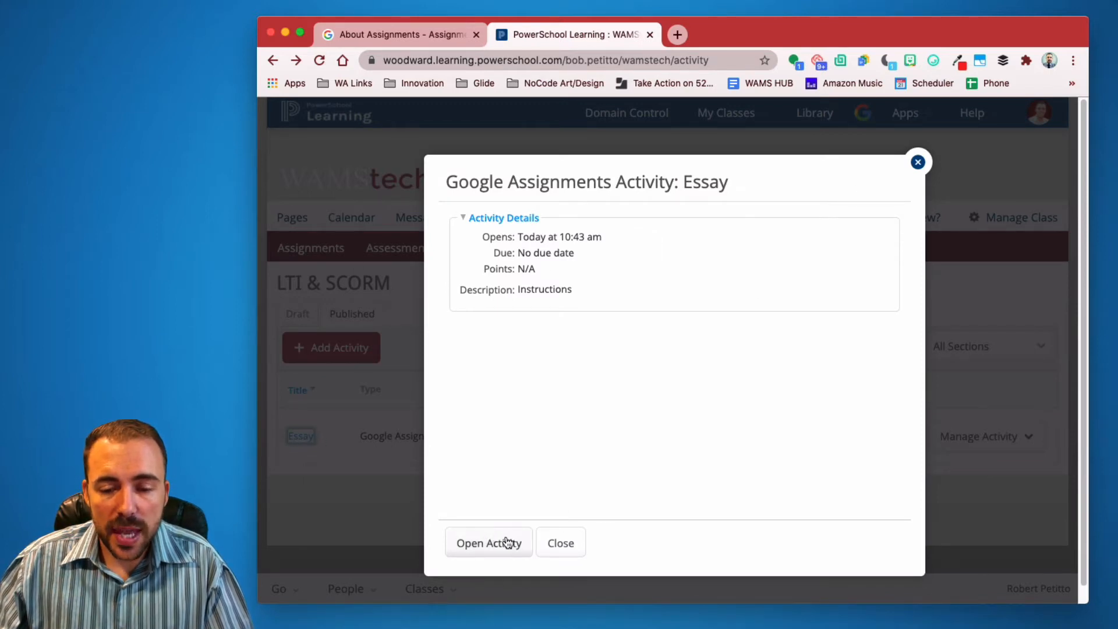
left_click(489, 542)
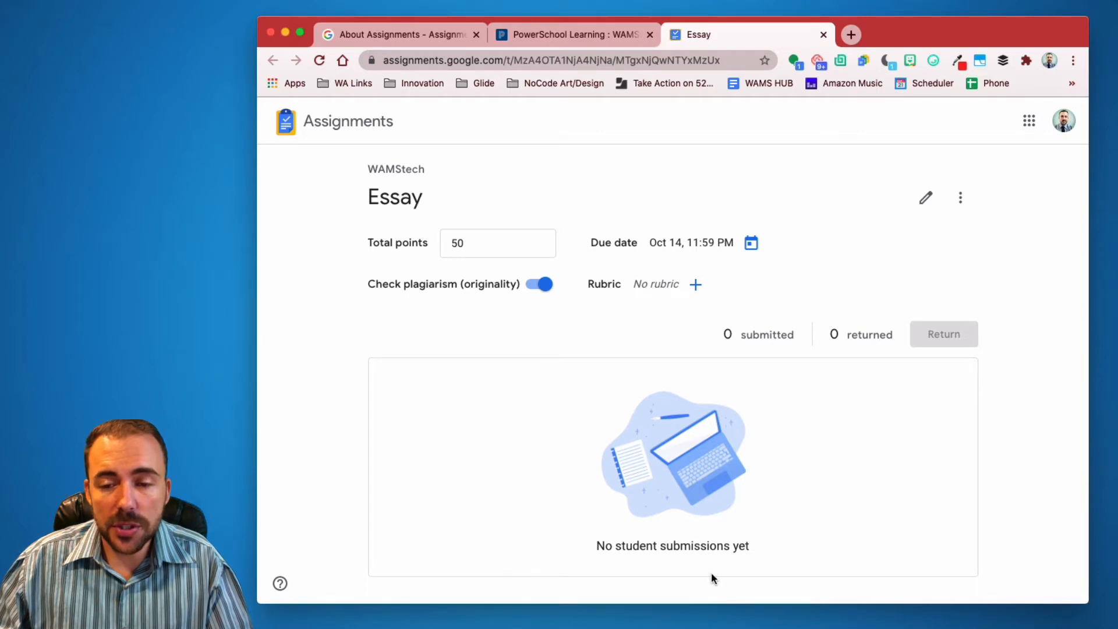
Create a new rubric for the Essay assignment with a first criterion titled "Prose" and the description "Description"
left_click(697, 286)
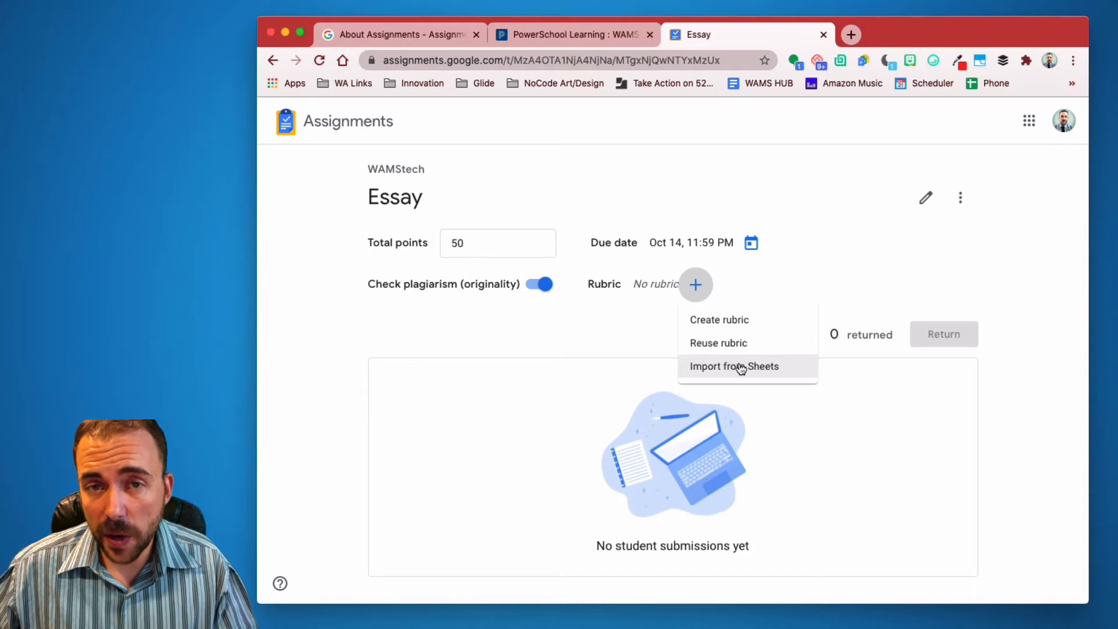
left_click(719, 320)
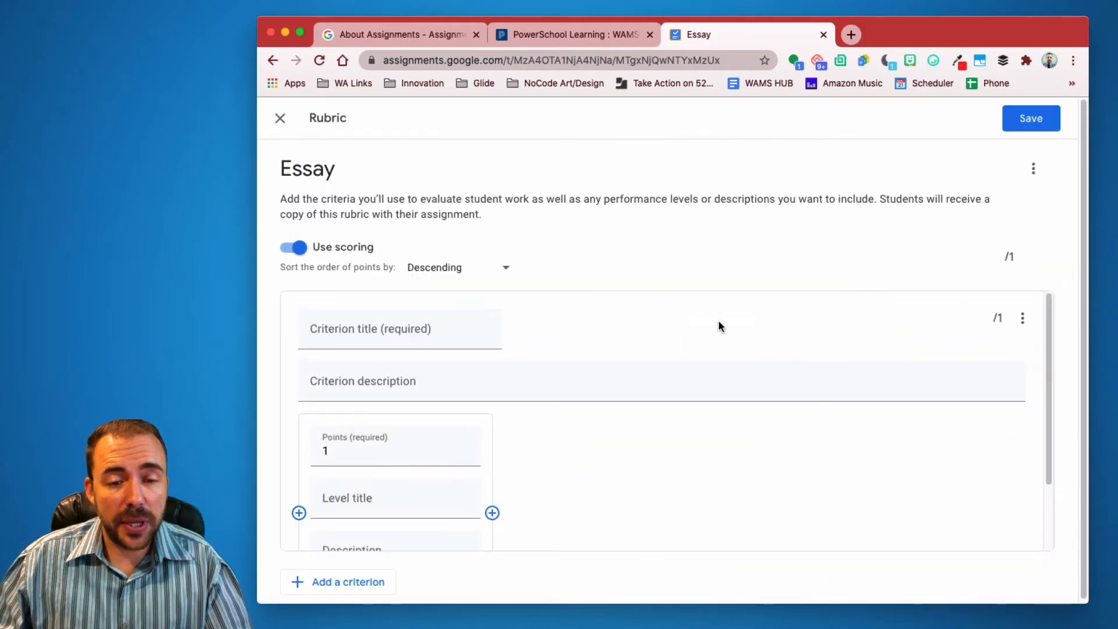
left_click(370, 333)
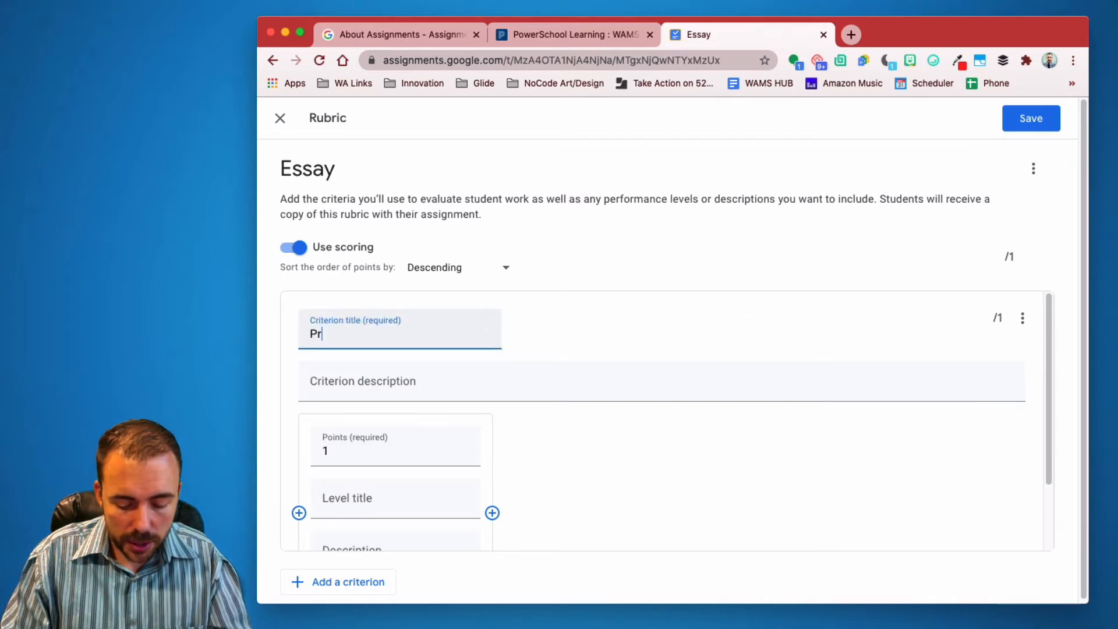
left_click(358, 380)
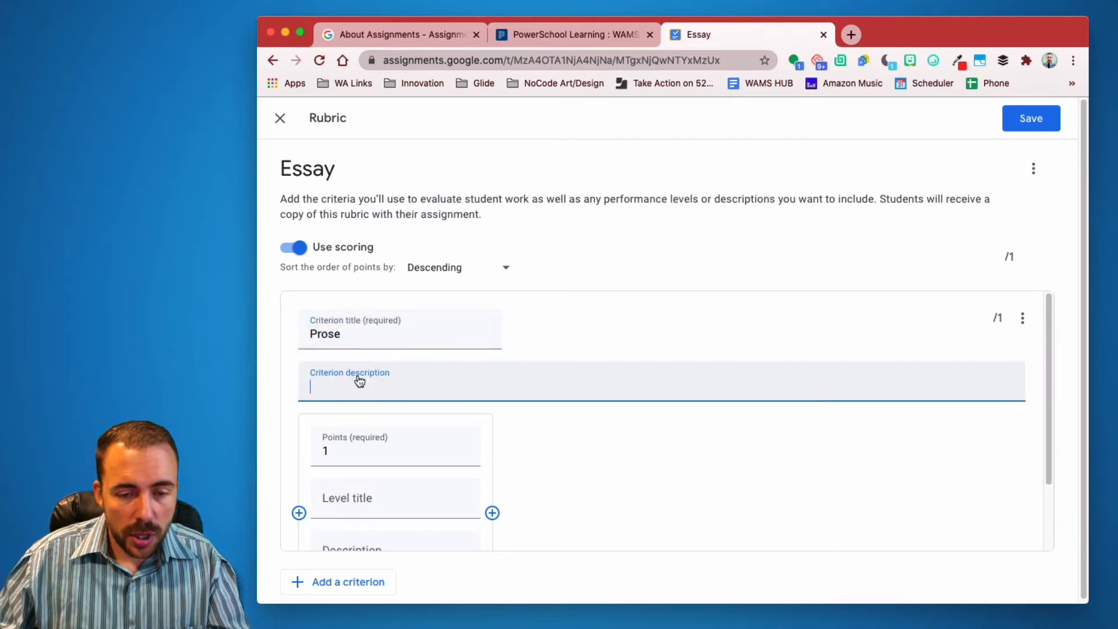
type("Description")
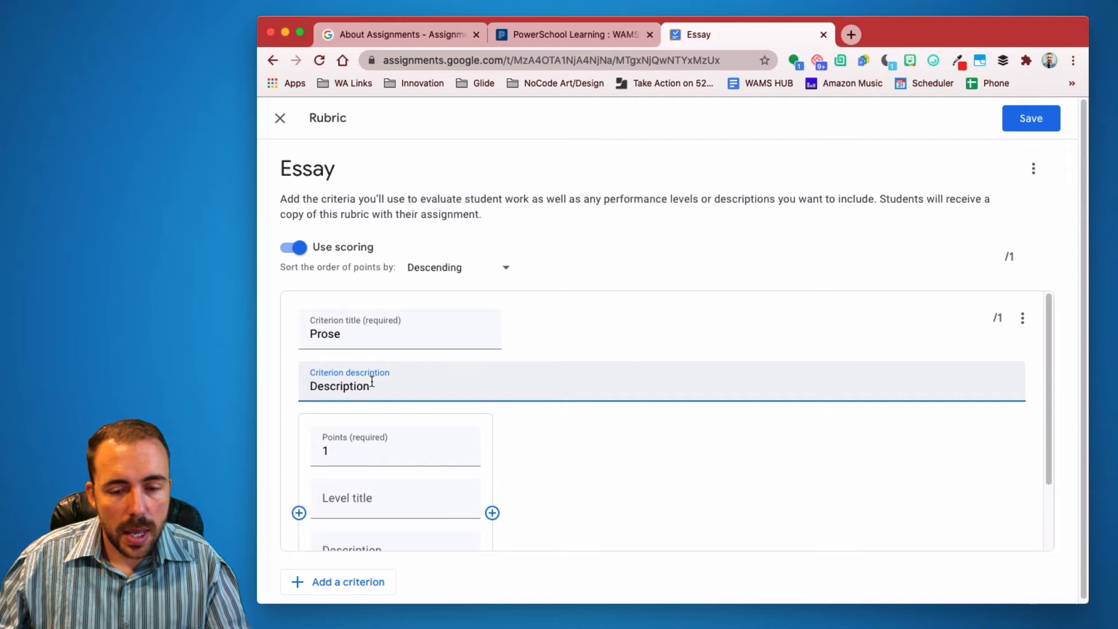
Add three more performance levels to the Prose criterion, worth 2, 3 and 4 points
scroll(371, 382, "down", 3)
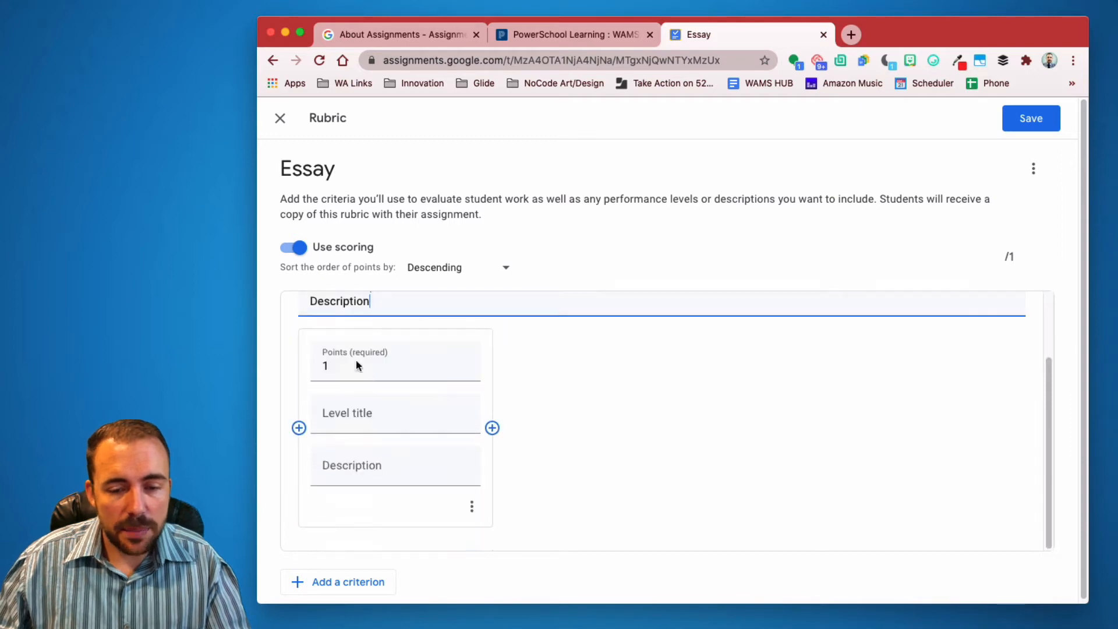
left_click(492, 428)
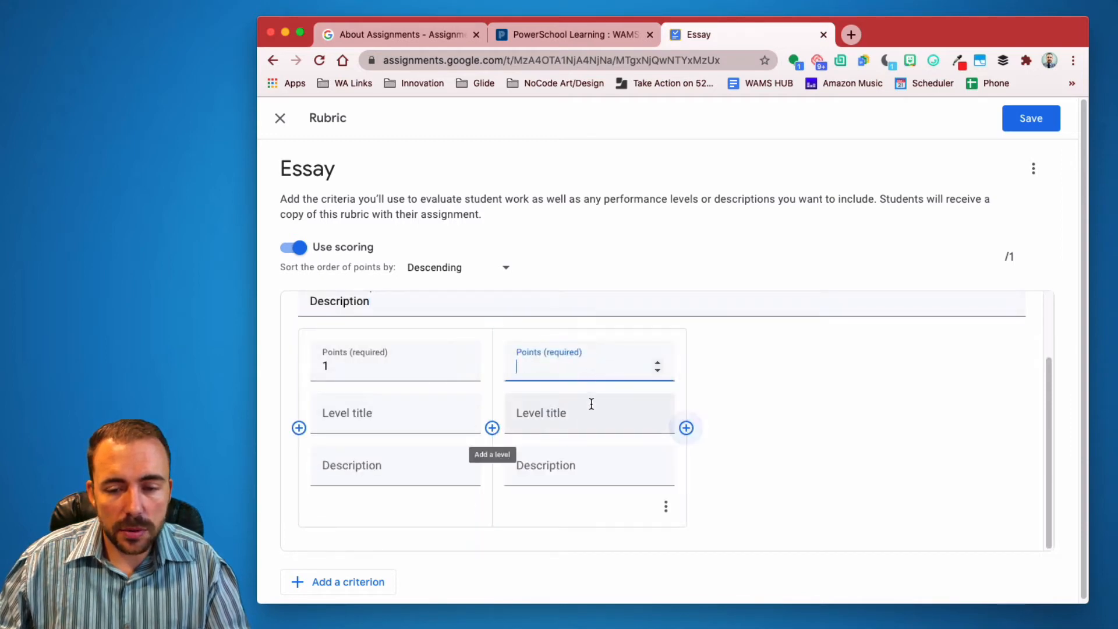
type("2")
left_click(686, 428)
type("3")
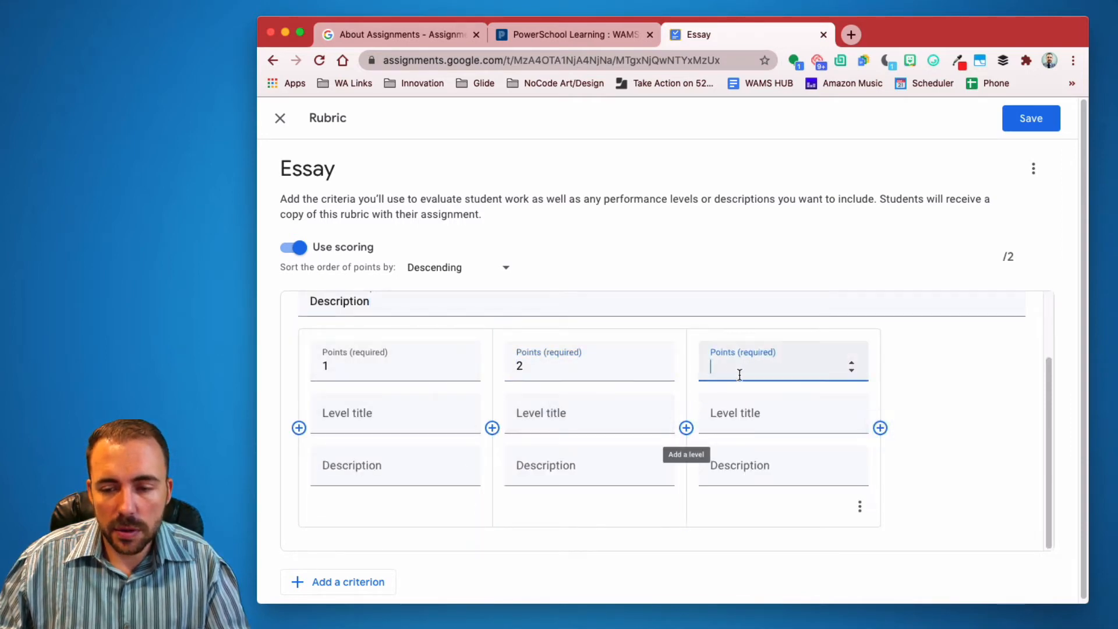
left_click(878, 427)
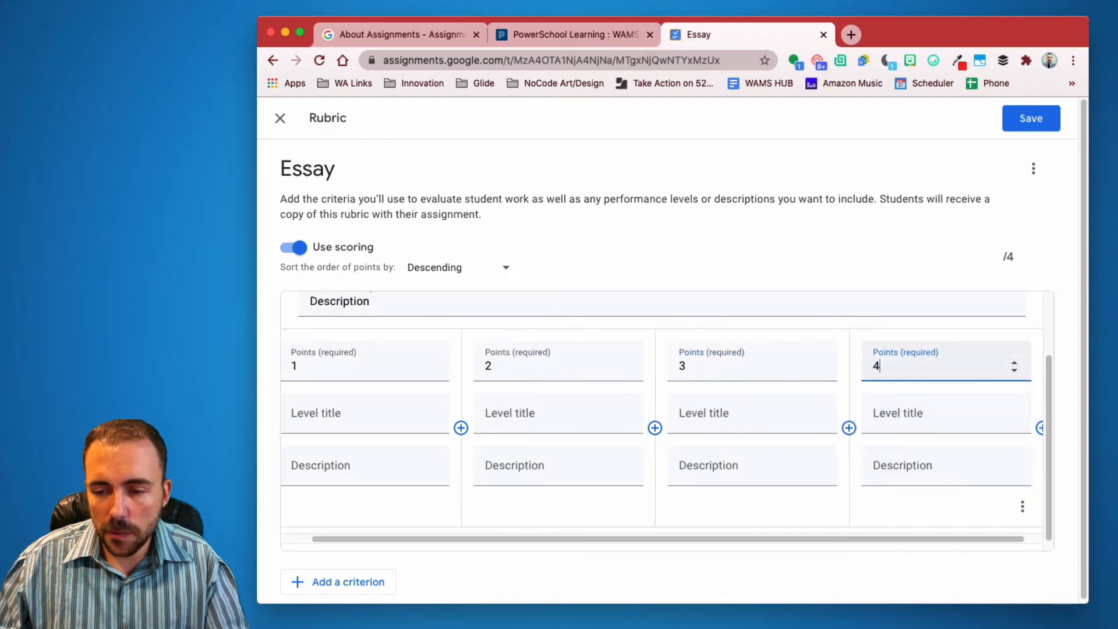
left_click(367, 420)
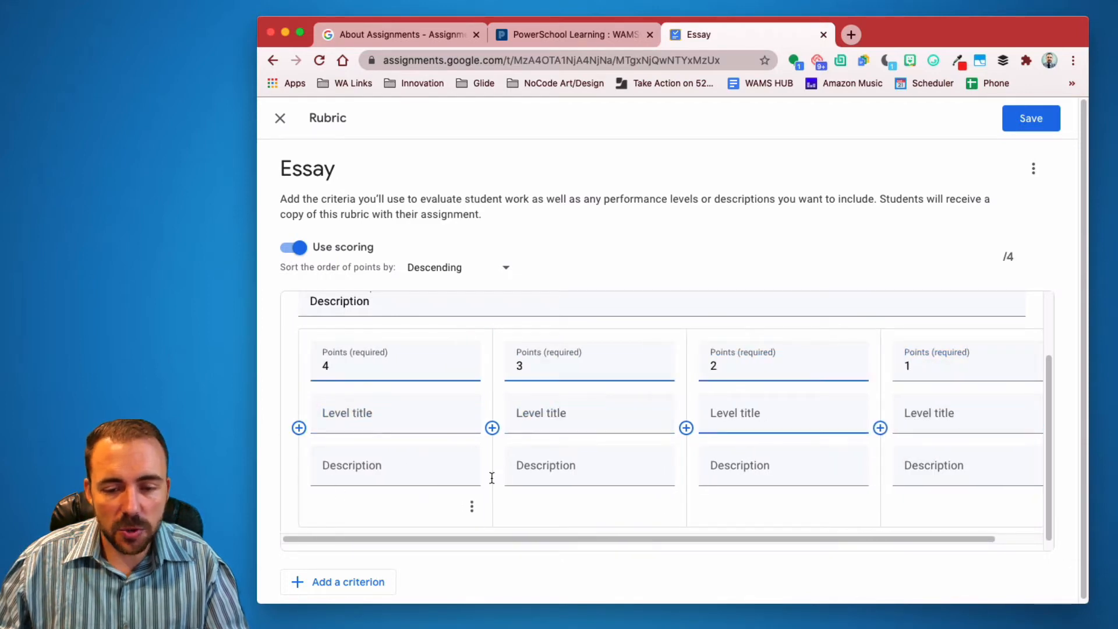
Add a second rubric criterion titled "Grammar"
scroll(596, 488, "down", 1)
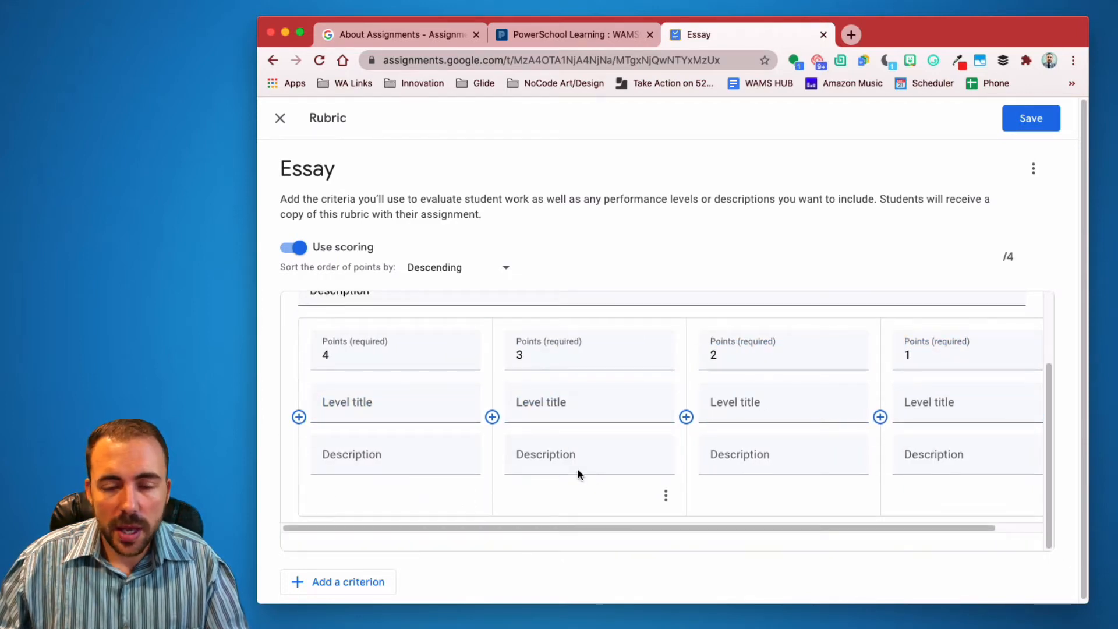
left_click(361, 583)
left_click(342, 382)
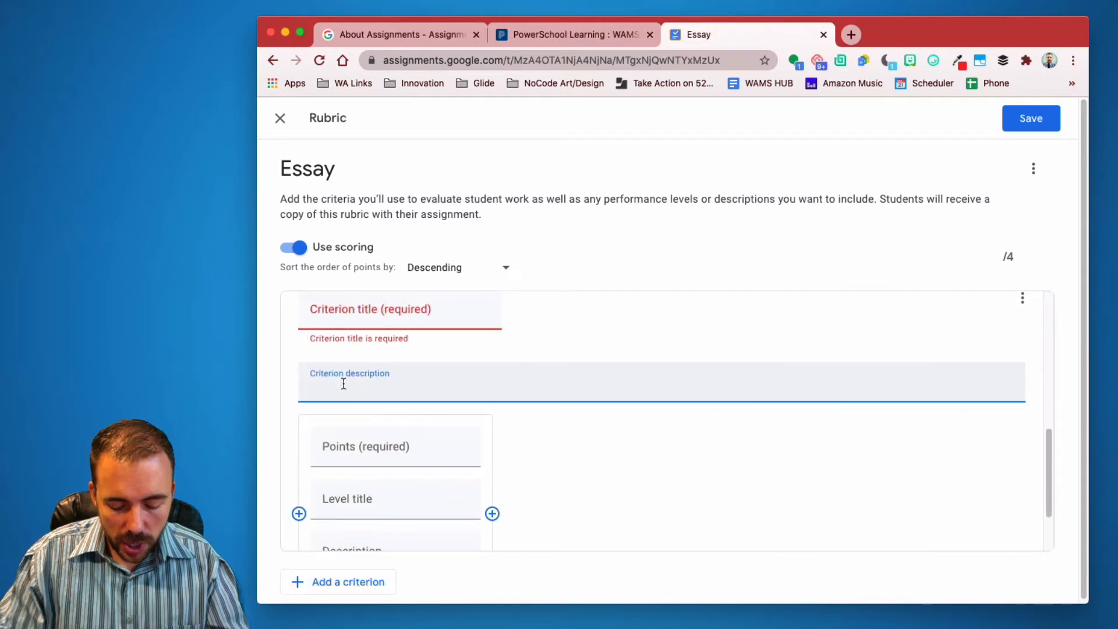
scroll(344, 385, "up", 2)
left_click(347, 395)
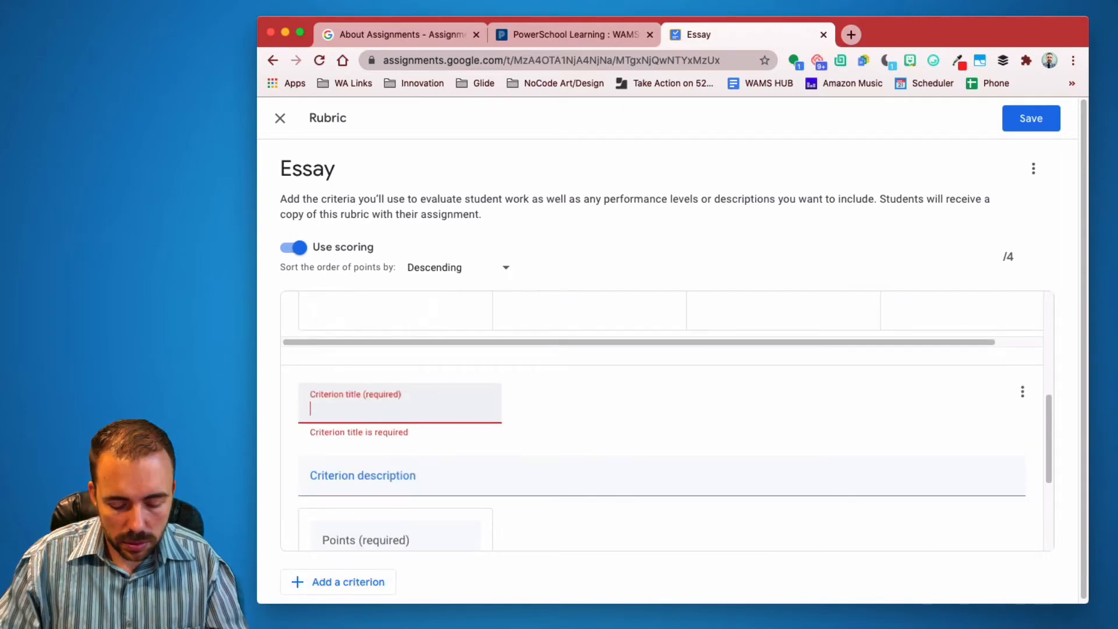
type("Grammar")
left_click(361, 469)
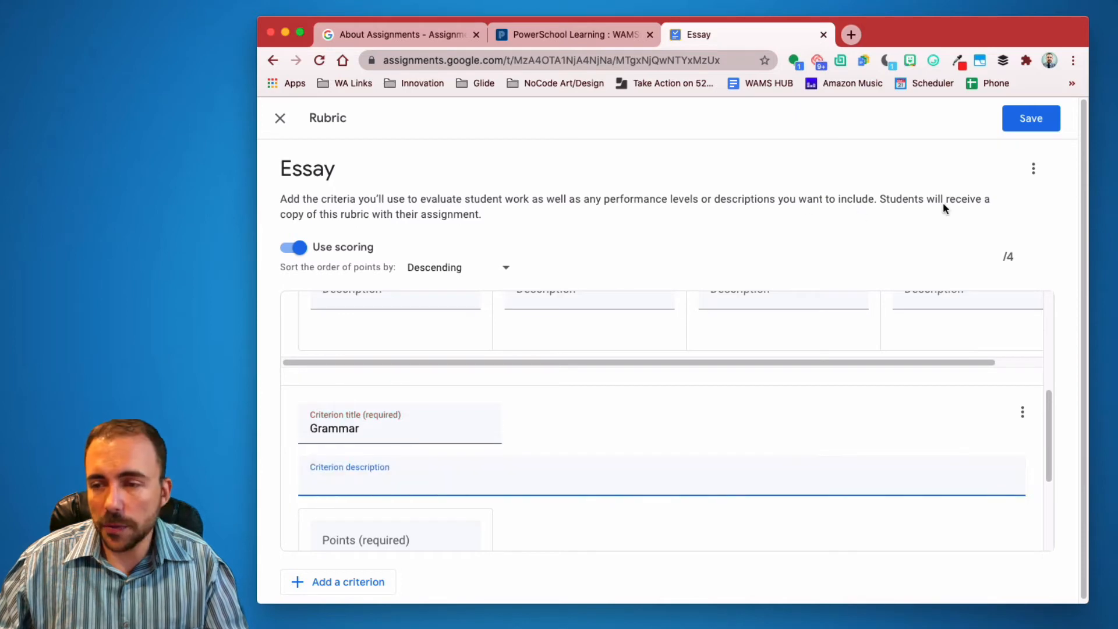
Give the Grammar criterion's level 1 point and save the rubric
left_click(1029, 120)
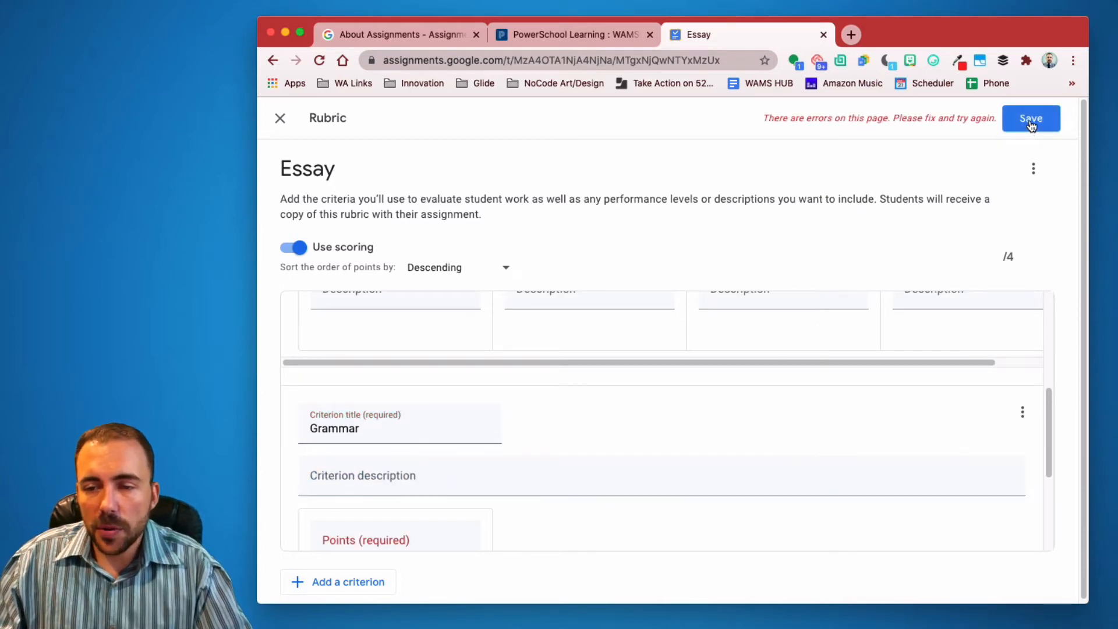
scroll(453, 449, "down", 3)
left_click(368, 375)
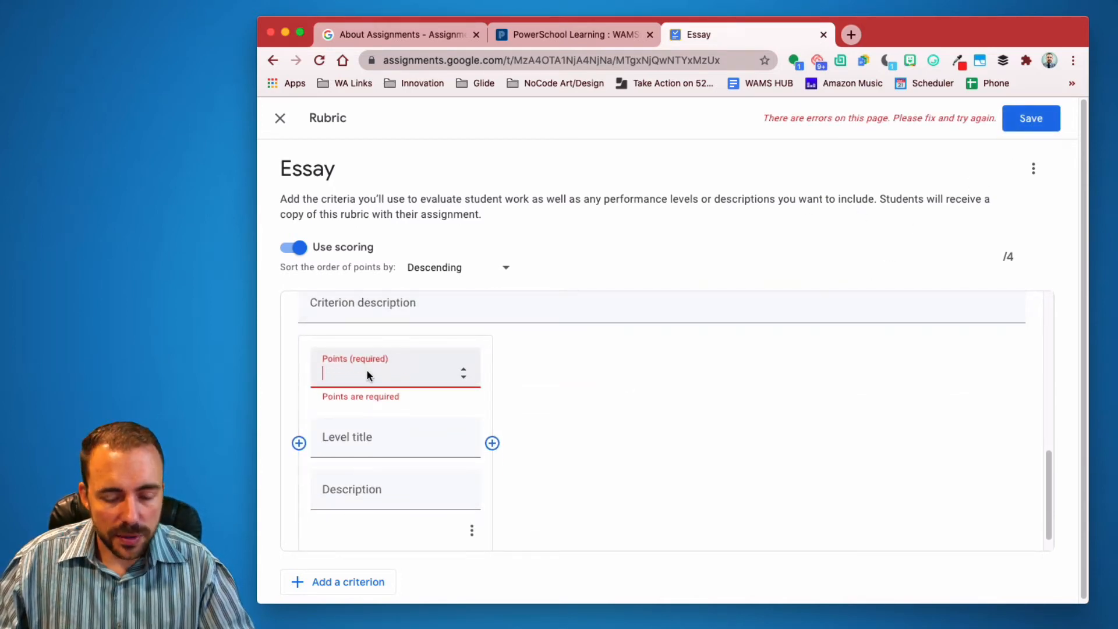
left_click(1016, 112)
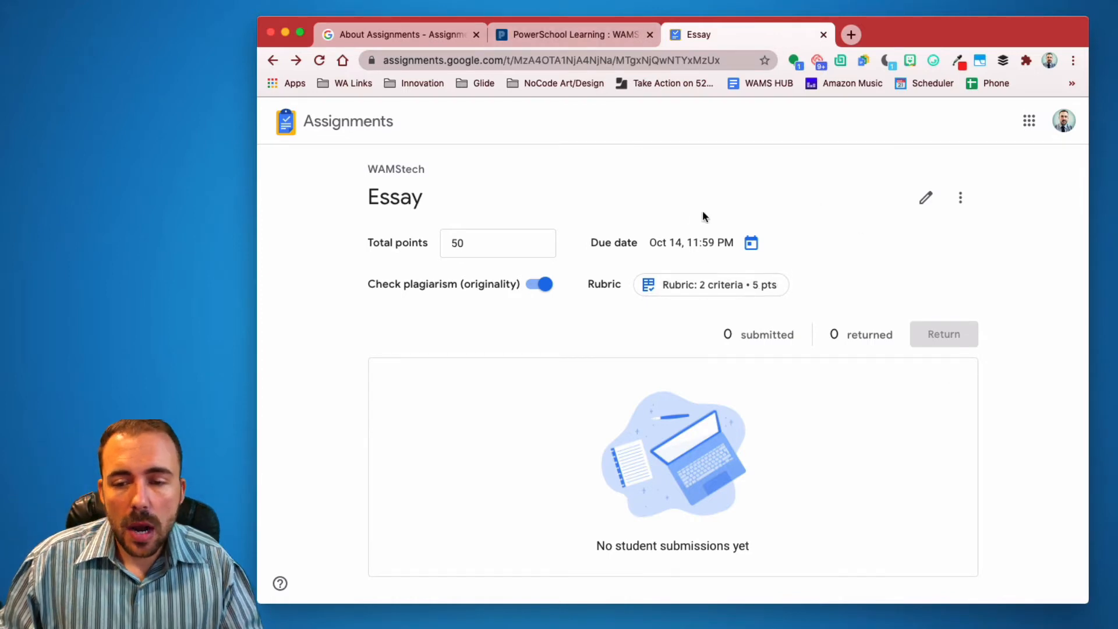
Switch to PowerSchool Learning, open the class Home Page and move the Essay block directly below the Announcements block
left_click(579, 36)
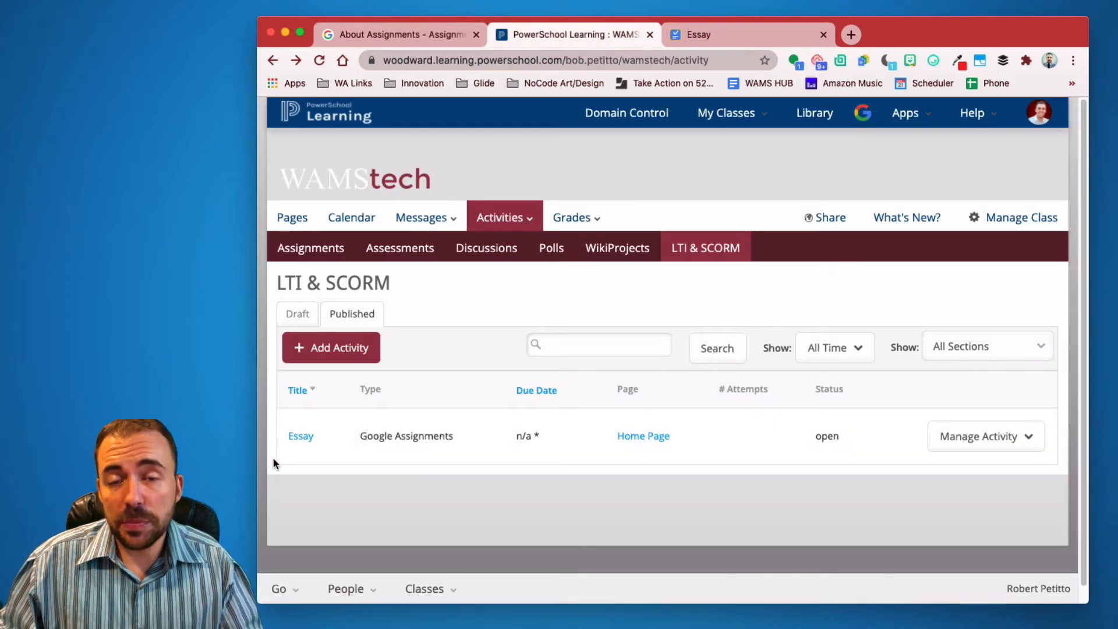
left_click(650, 443)
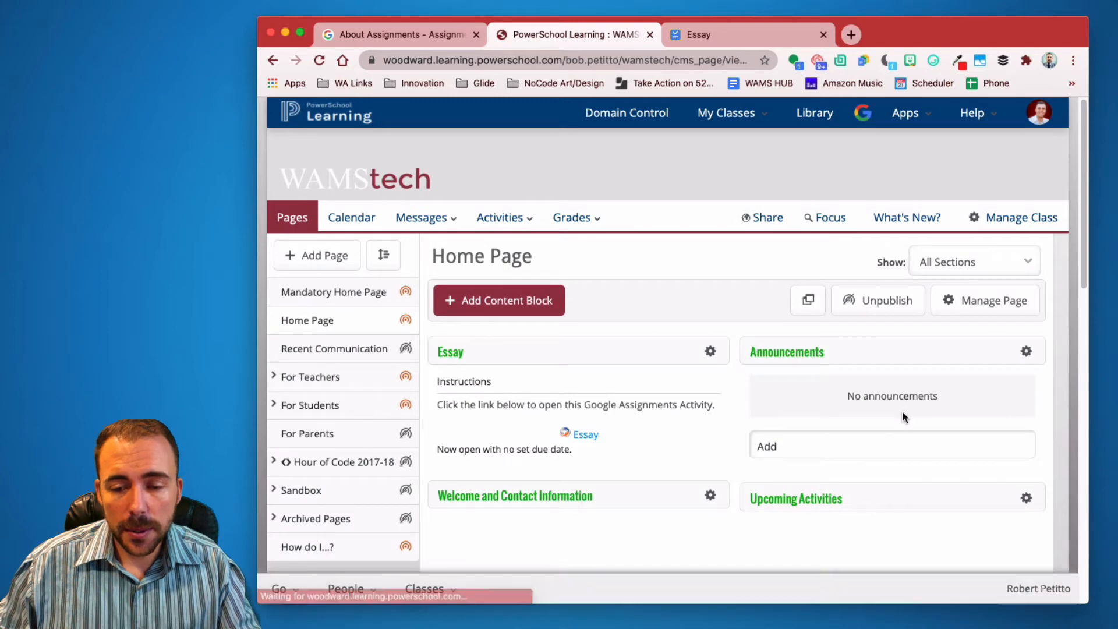
left_click_drag(512, 386, 806, 499)
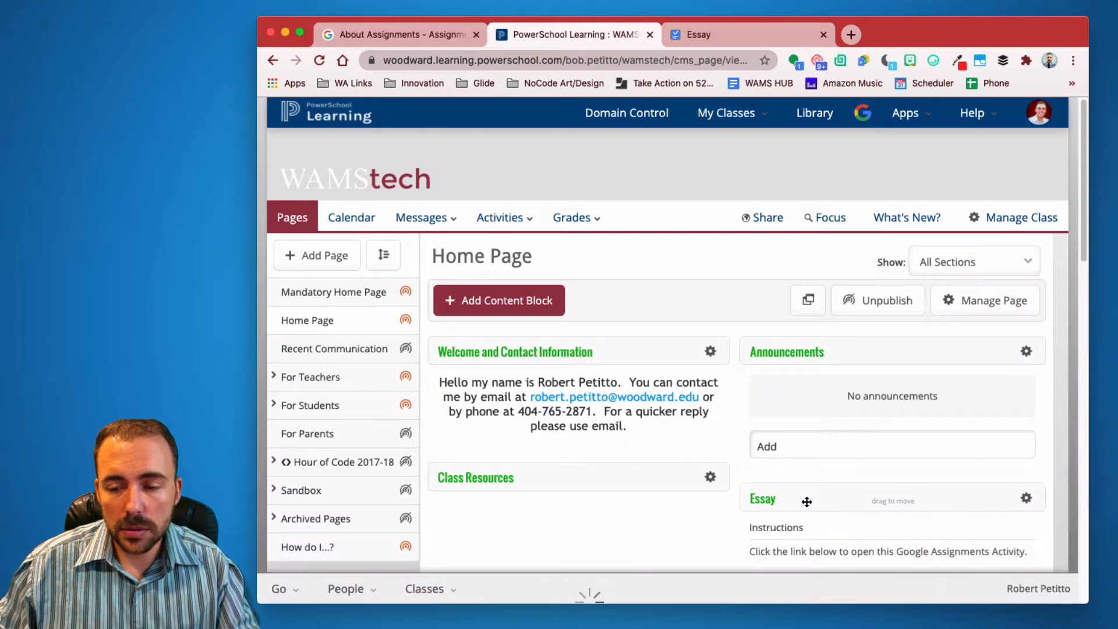
Delete the Essay block from the Home Page and confirm the deletion
scroll(806, 500, "down", 4)
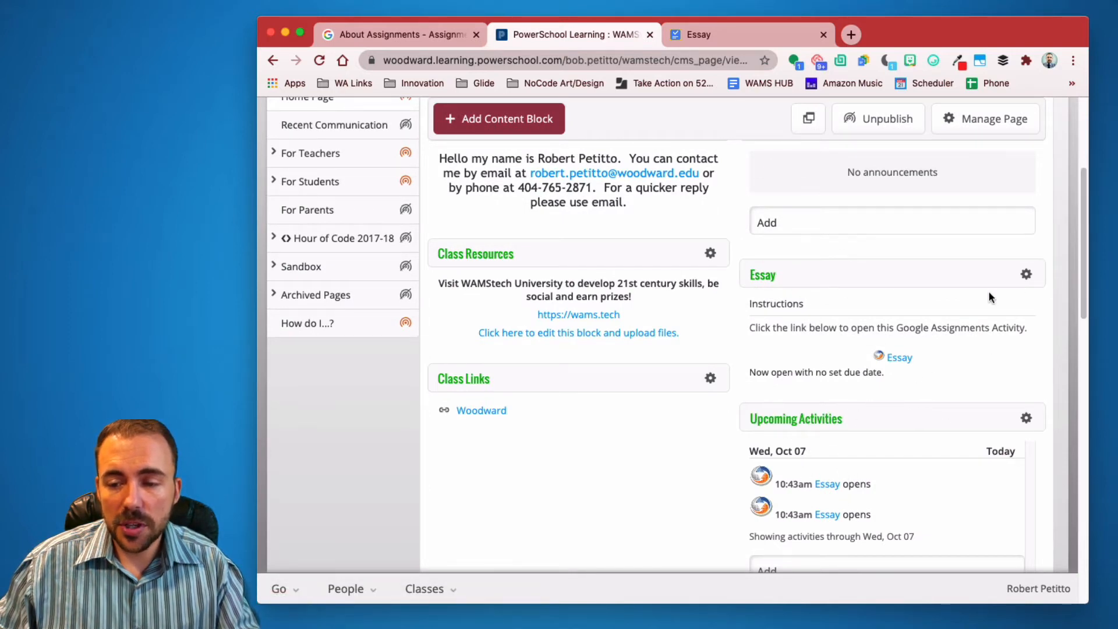
left_click(1025, 273)
left_click(1011, 446)
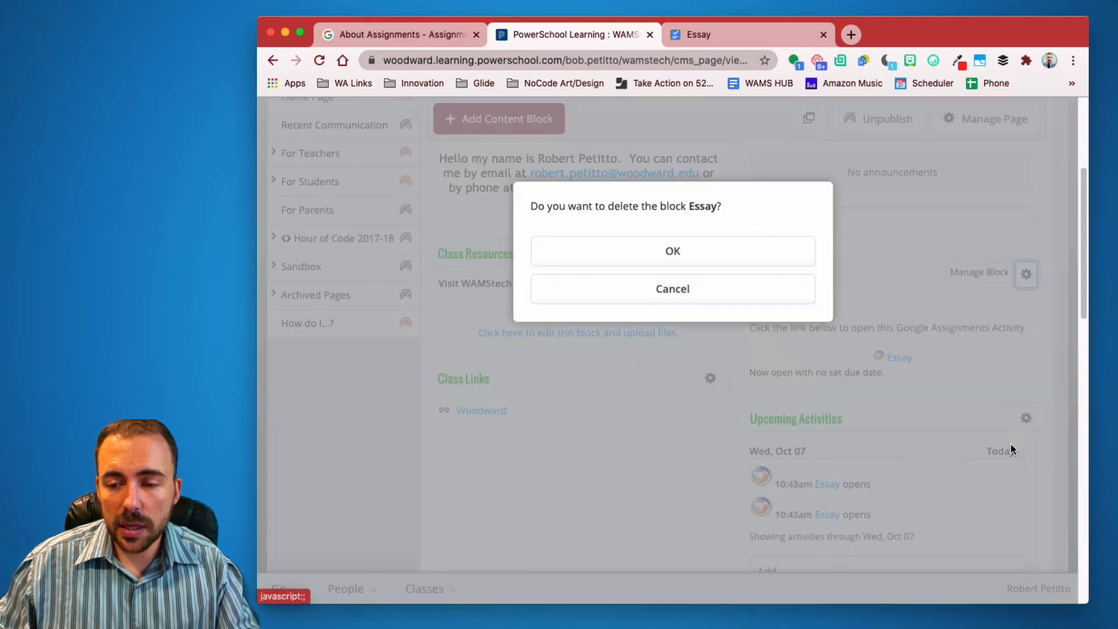
left_click(756, 260)
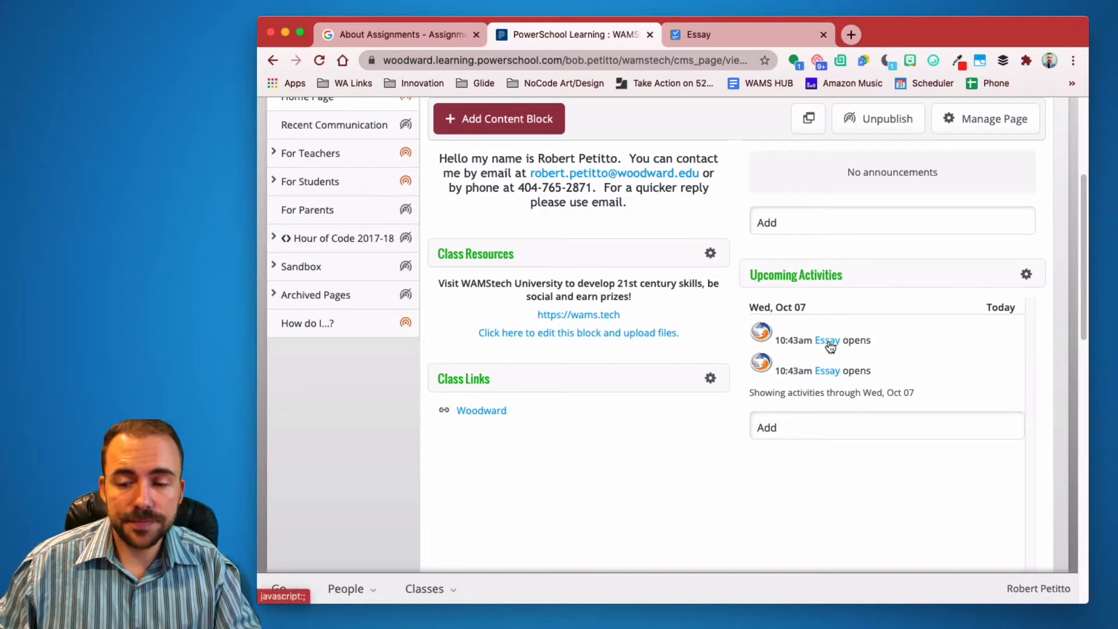
View the Essay activity's details from the Upcoming Activities block, then close them
scroll(833, 347, "down", 2)
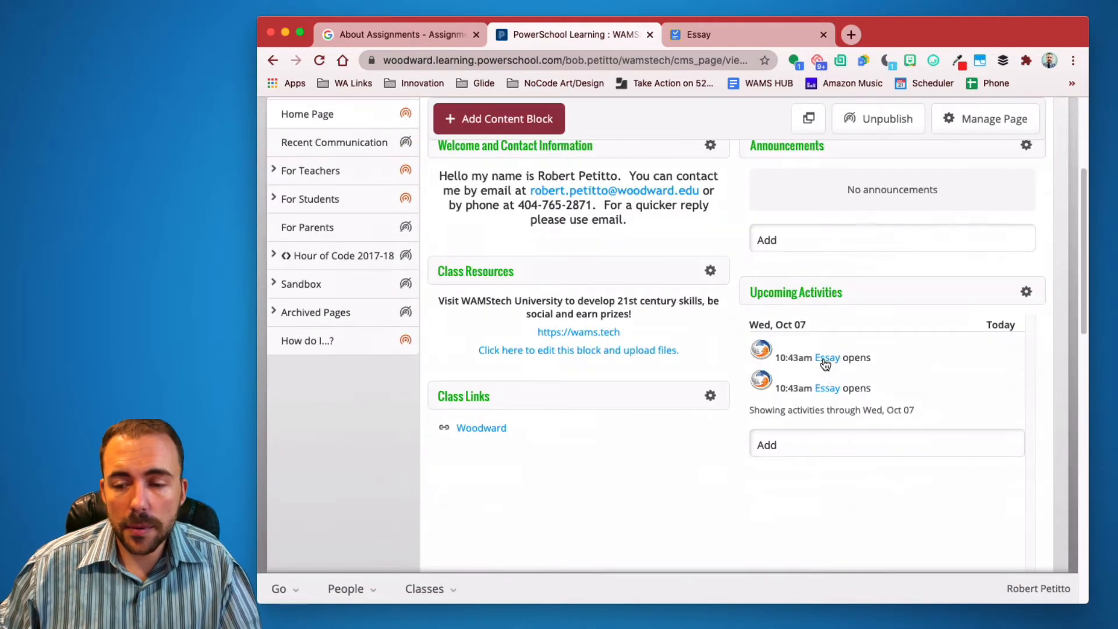
left_click(827, 359)
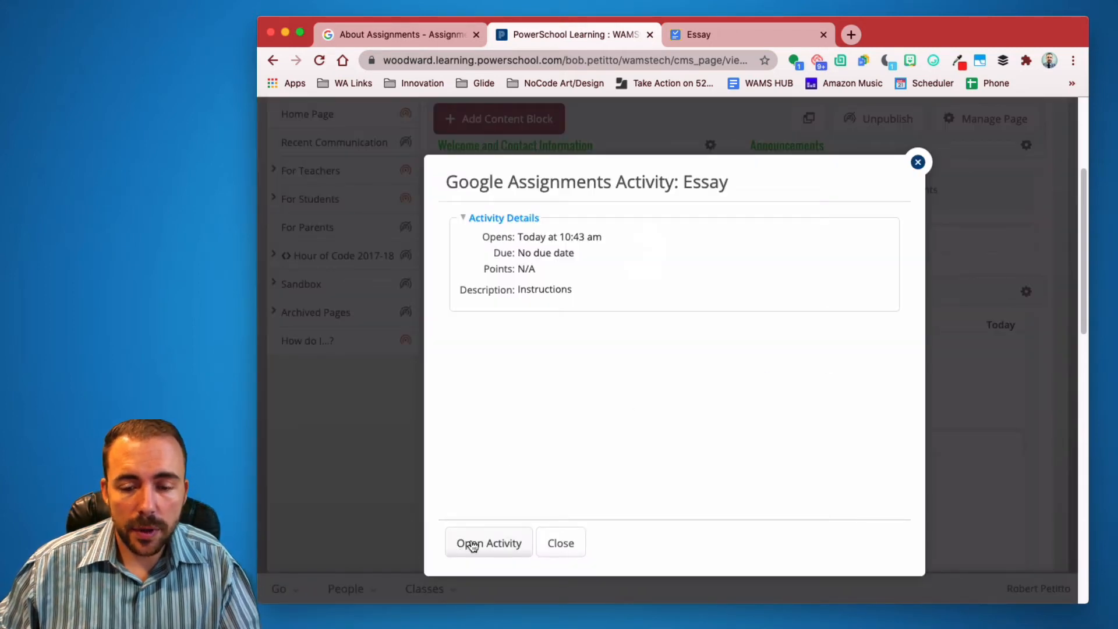
left_click(918, 162)
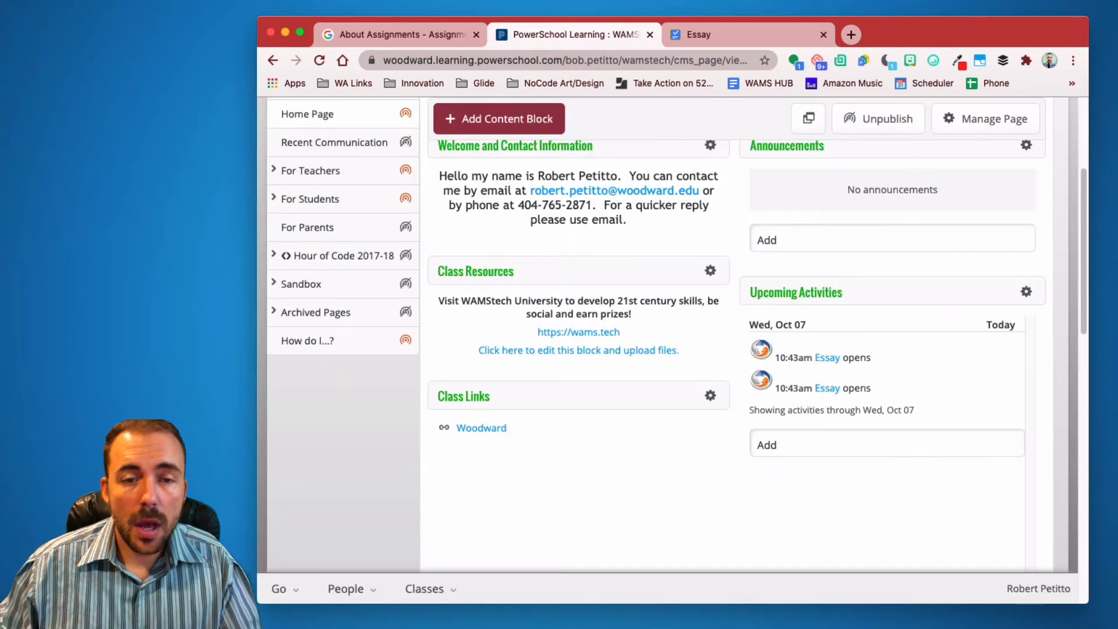
Put away the teacher's browser window, switch to the student account's PowerSchool Learning window and enlarge it
left_click(286, 36)
left_click(1061, 623)
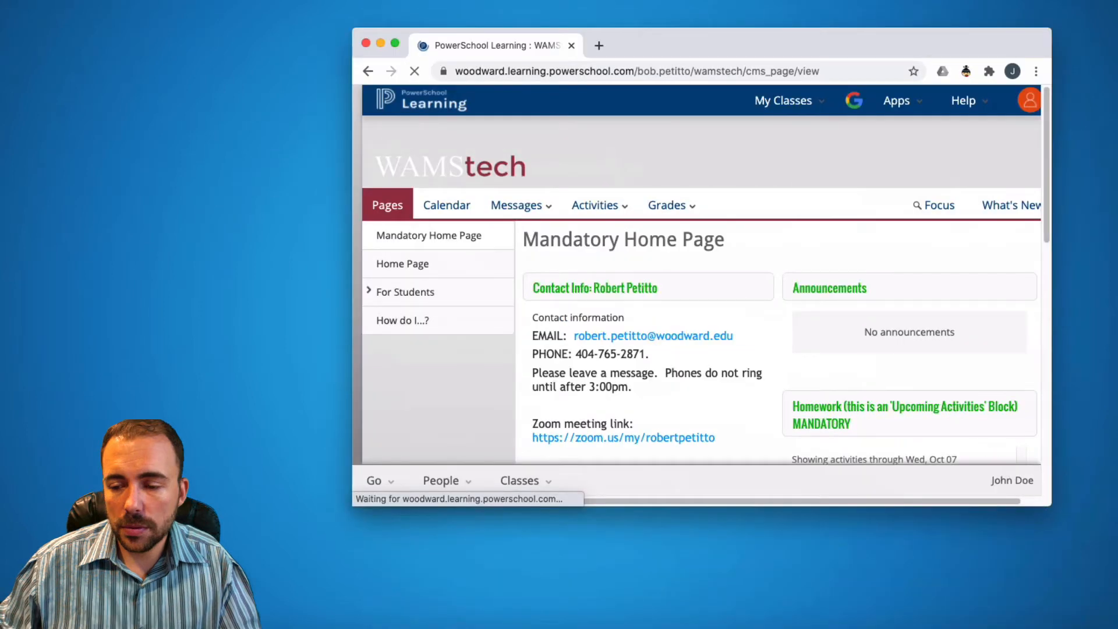
left_click_drag(1050, 505, 1093, 616)
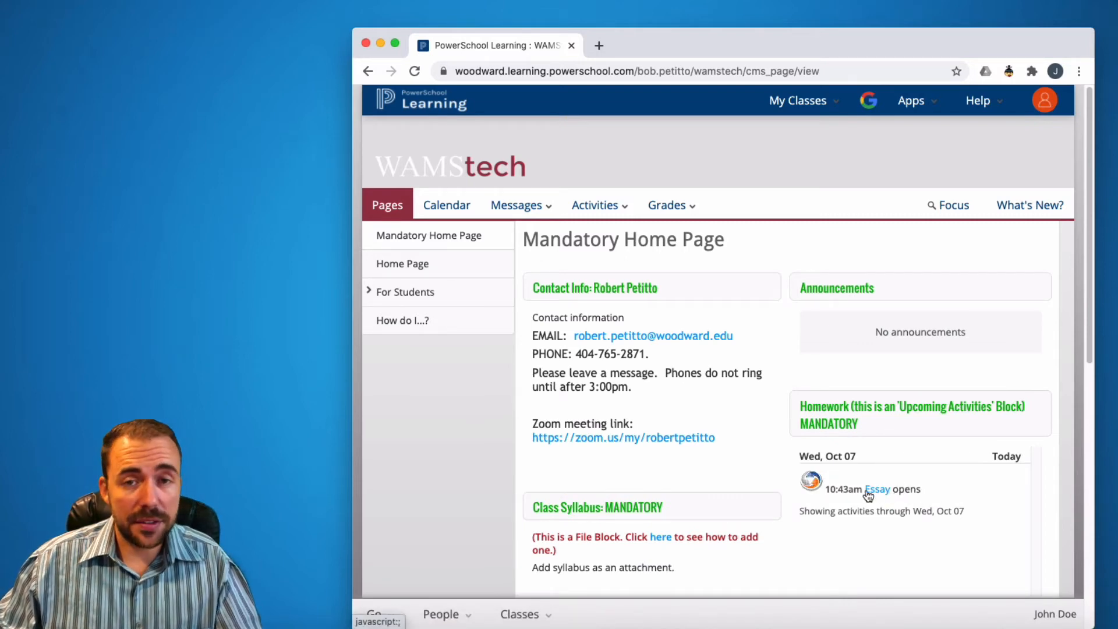
From the student's portal, show the extra classes and open the Essay activity listed for Oct 07 in Google Assignments
left_click(445, 103)
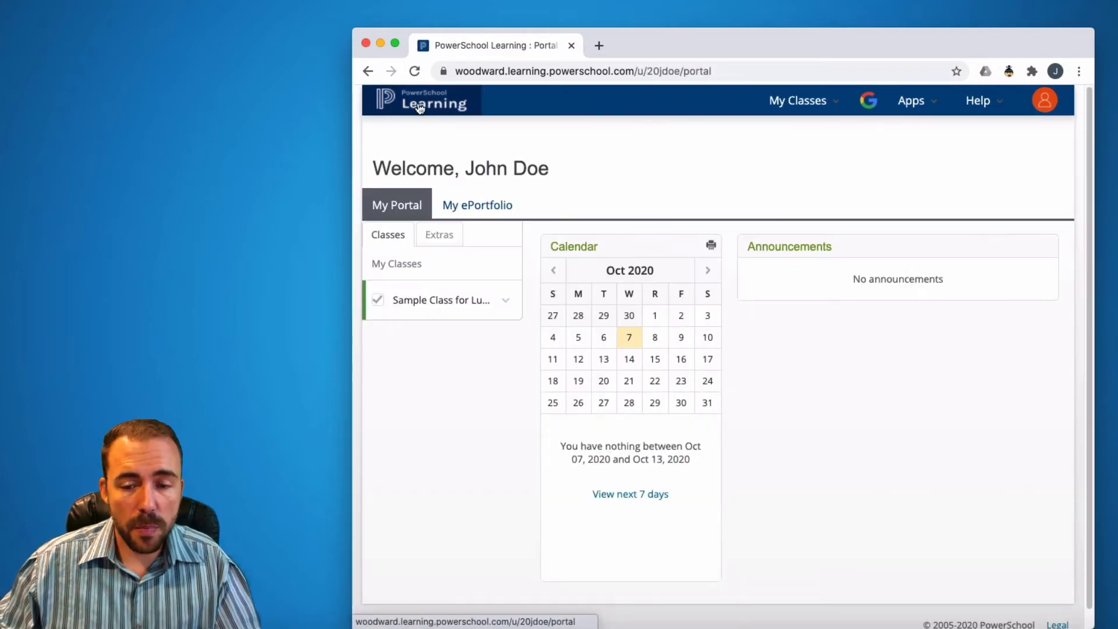
left_click(442, 245)
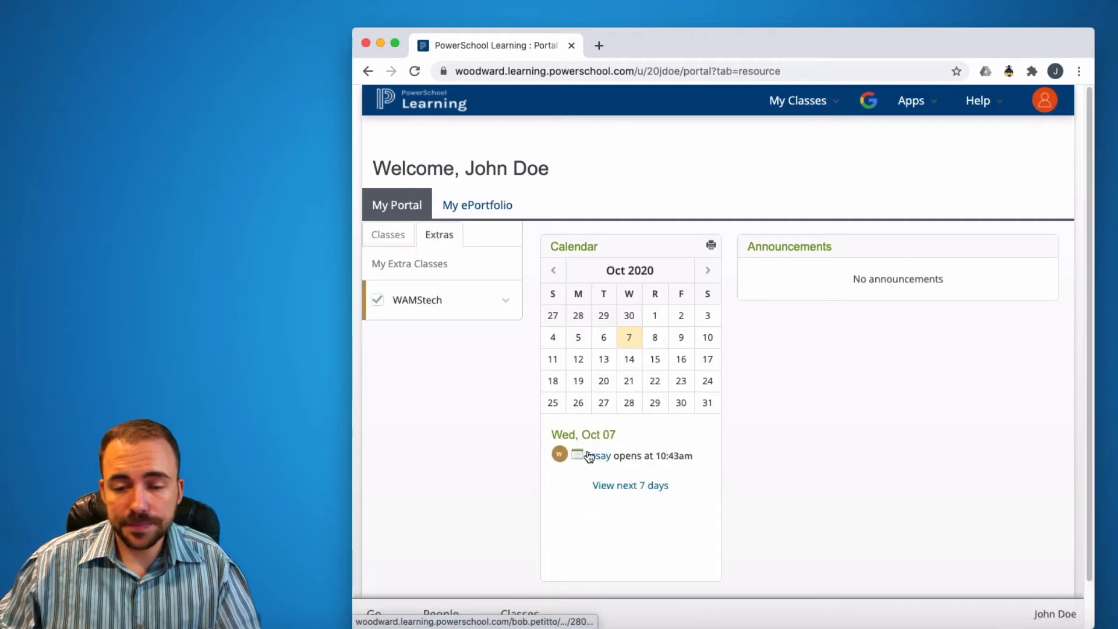
left_click(597, 456)
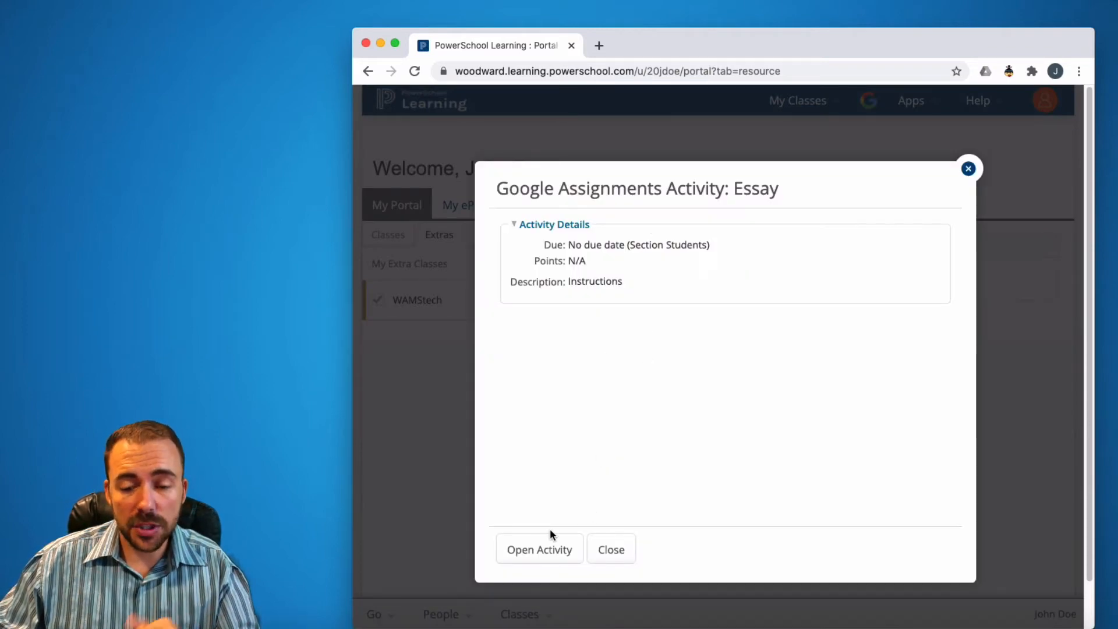
left_click(527, 556)
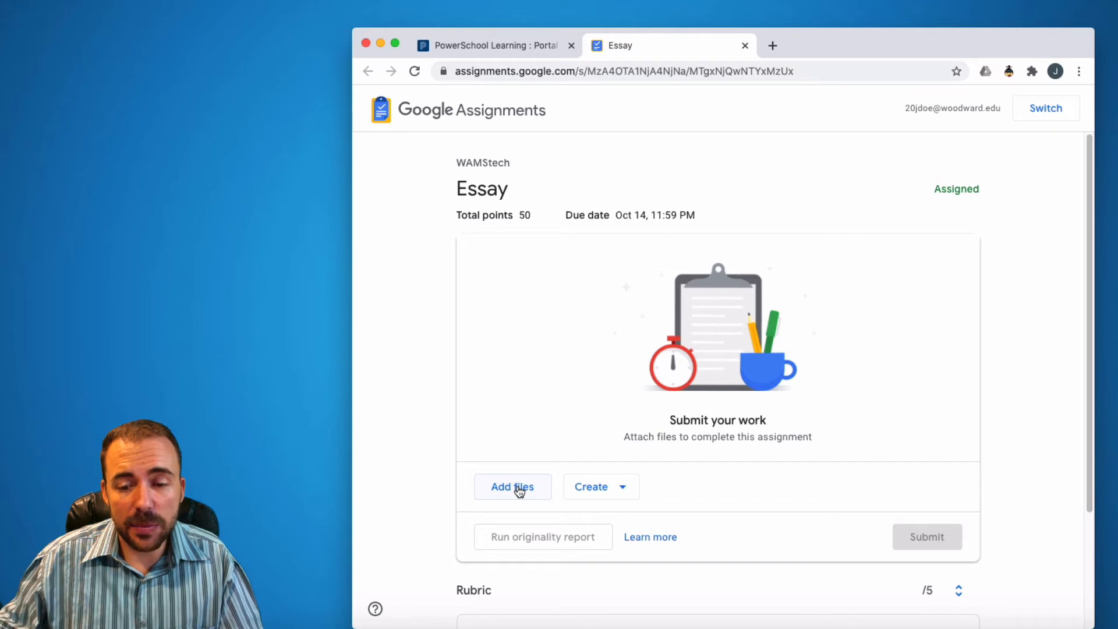
Create a new Google Doc as the student's Essay submission file and dismiss the originality report tip
left_click(622, 488)
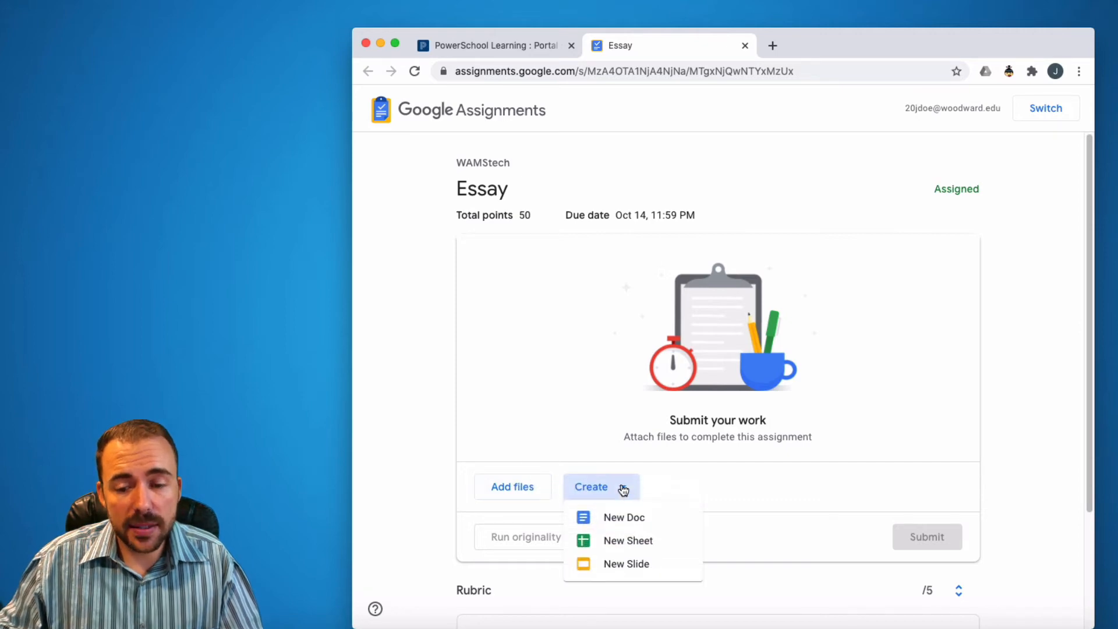
left_click(632, 519)
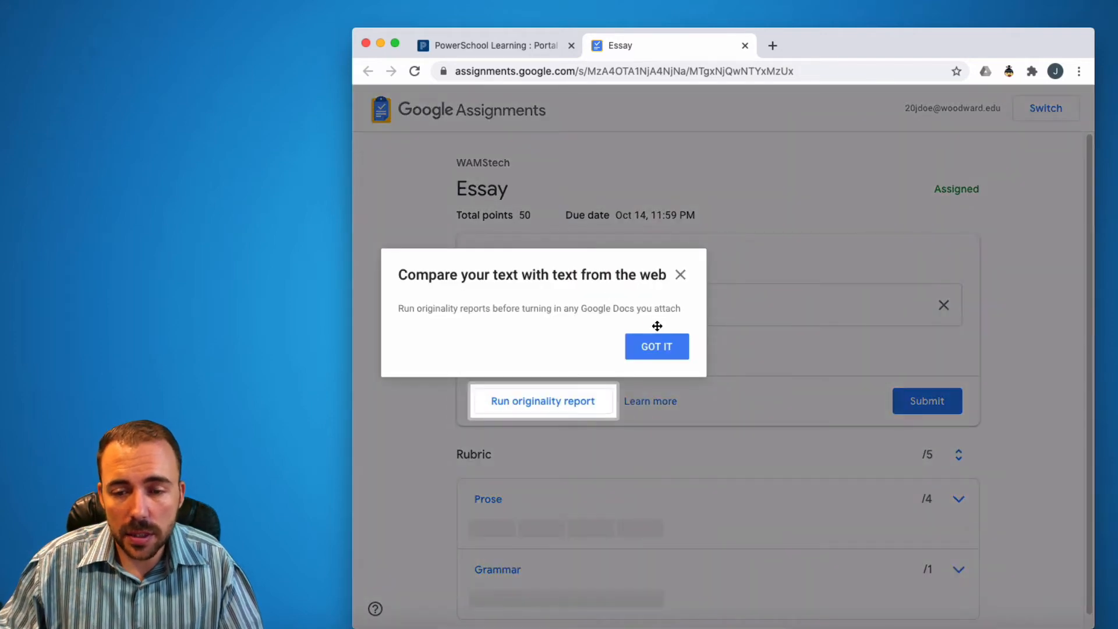
left_click(658, 344)
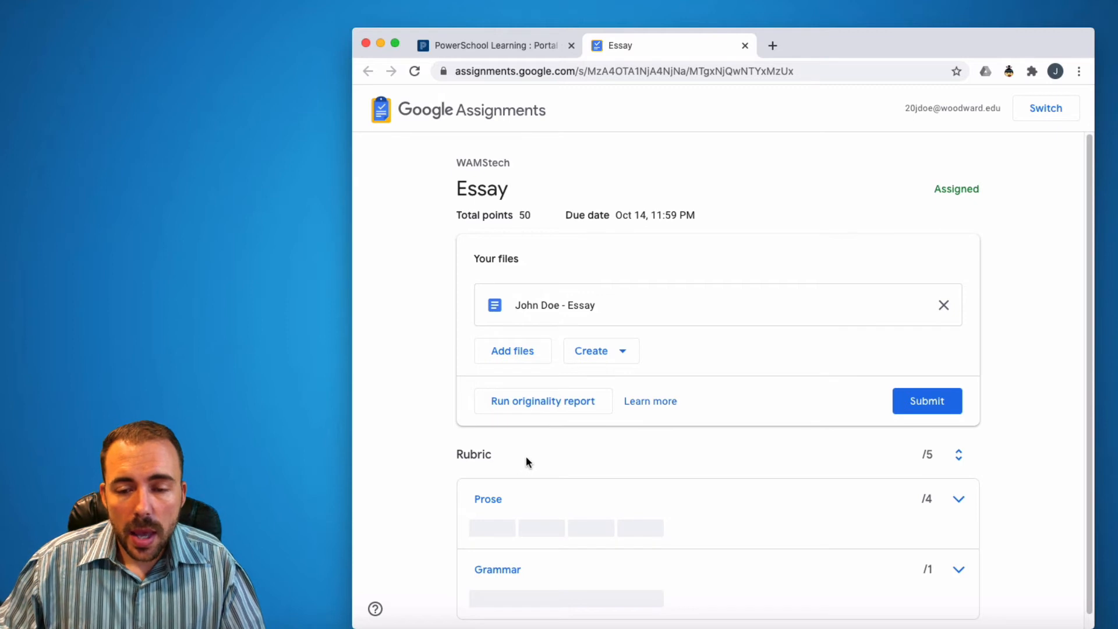
Open the student's attached Essay document, dismiss the Google Drive trash notice and close the document
left_click(555, 306)
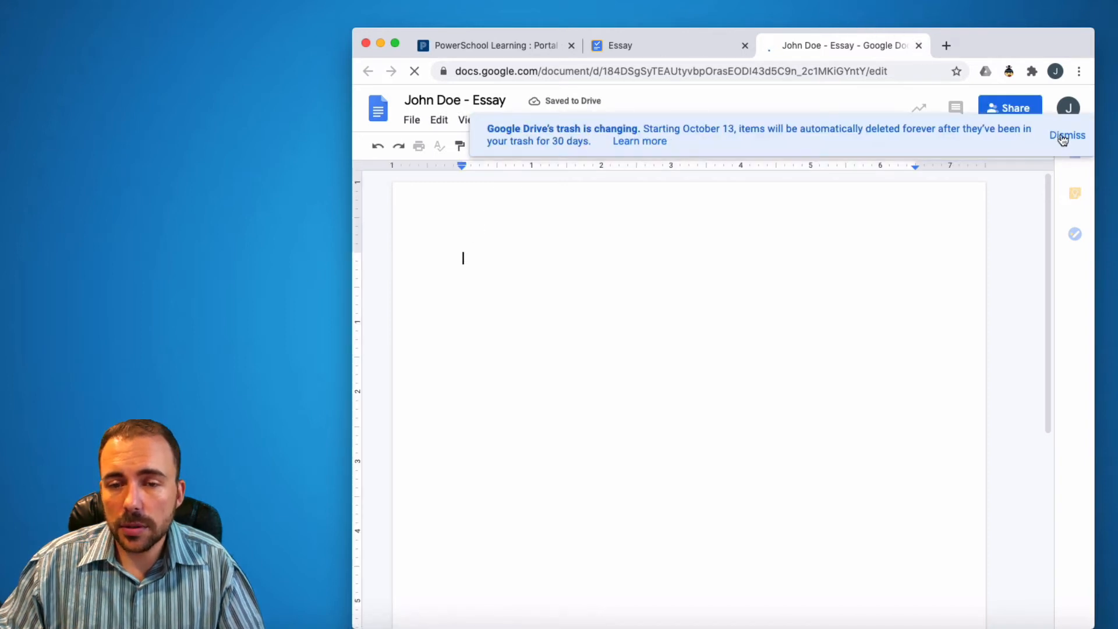
left_click(1065, 136)
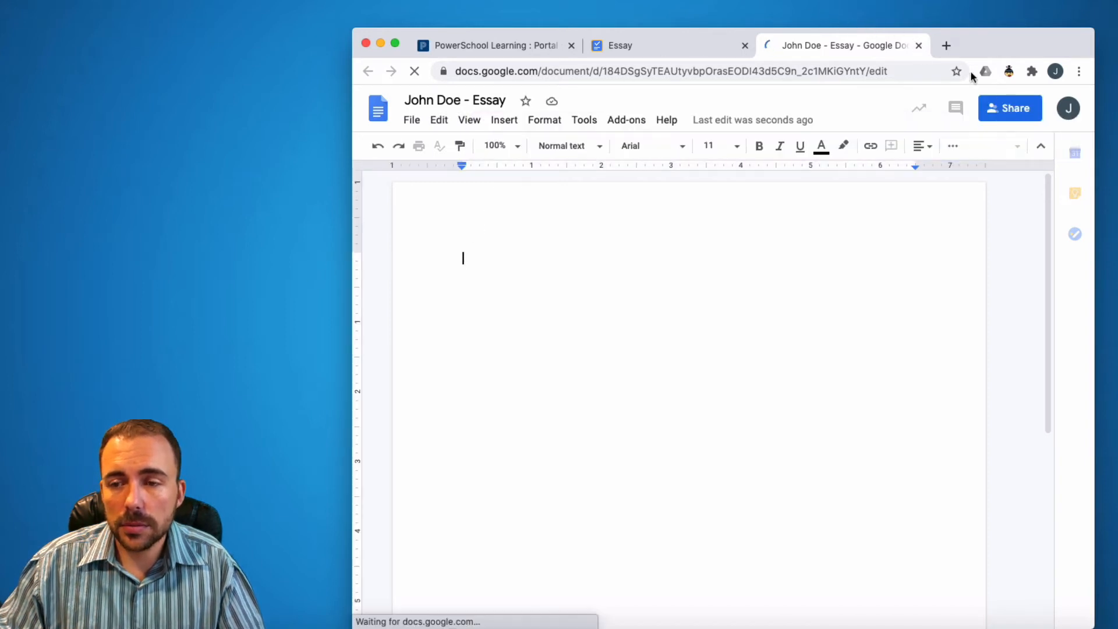
left_click(918, 46)
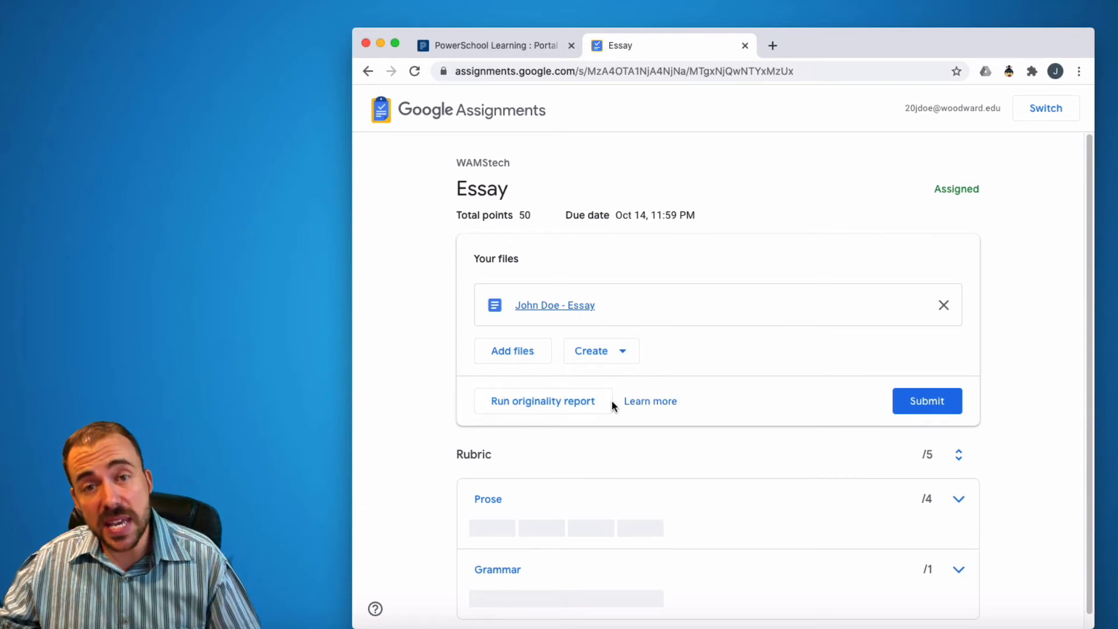
Submit the student's Essay without running an originality report and review the submission page
scroll(611, 406, "down", 1)
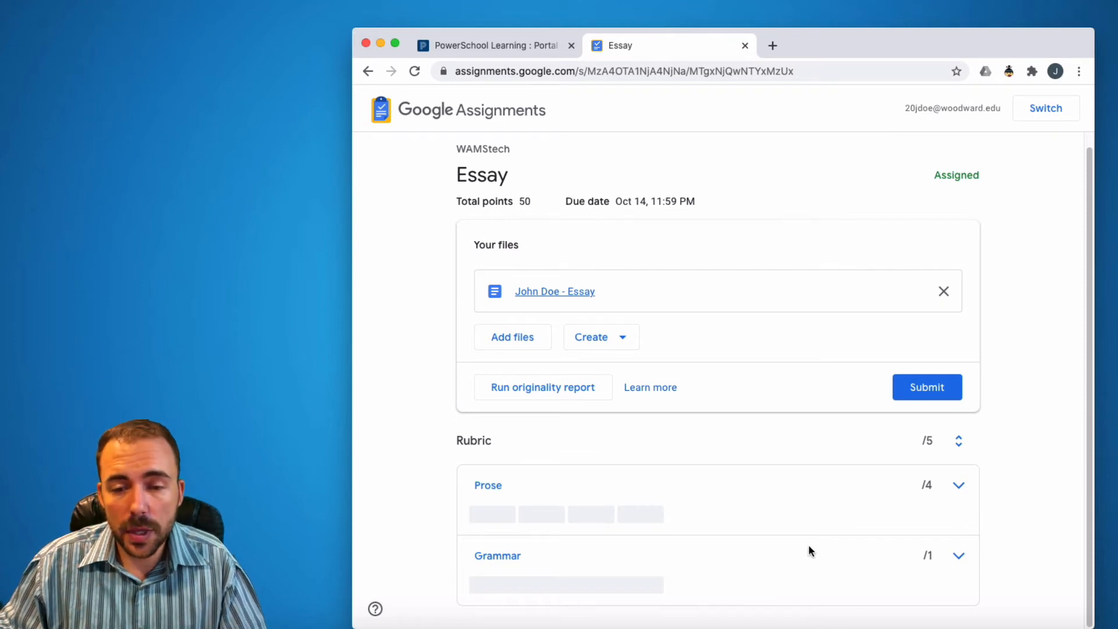
left_click(925, 388)
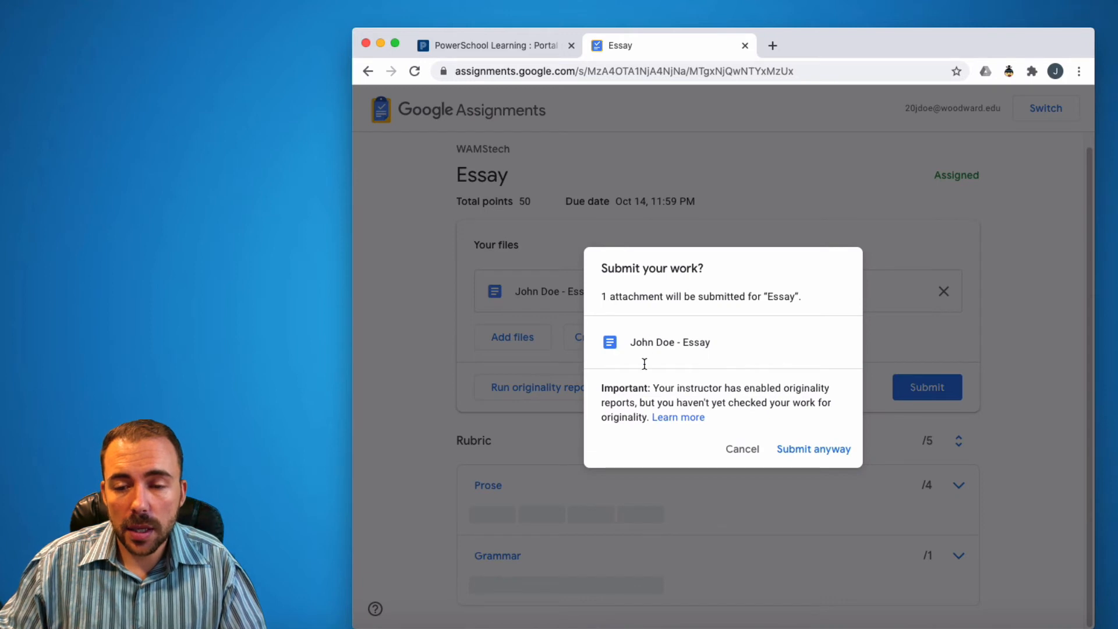
left_click(814, 451)
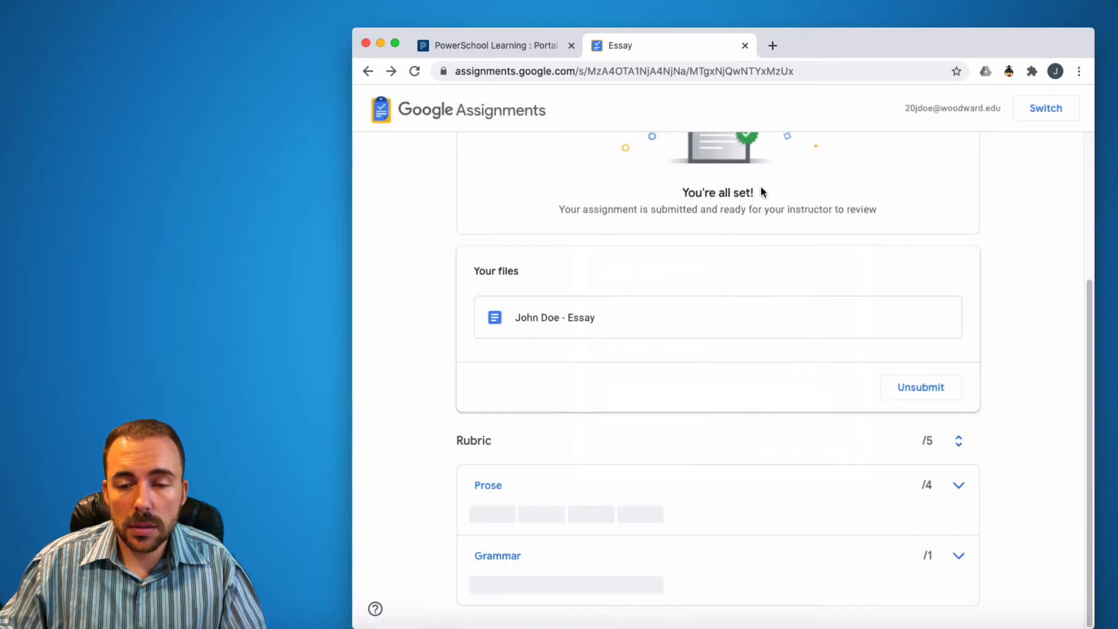
scroll(584, 324, "up", 4)
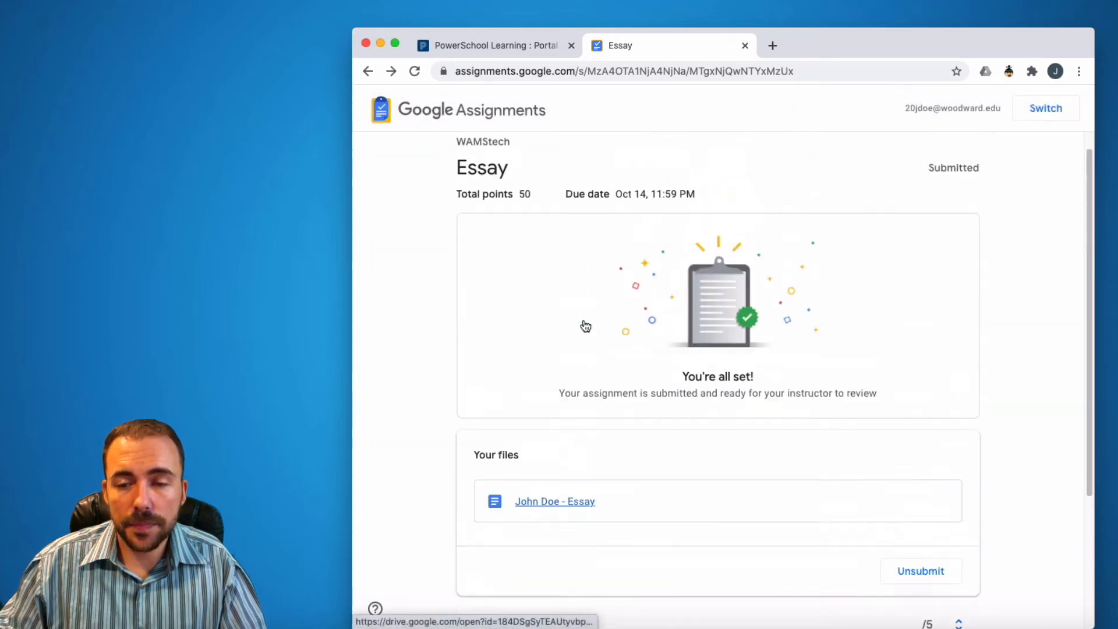
scroll(585, 324, "down", 3)
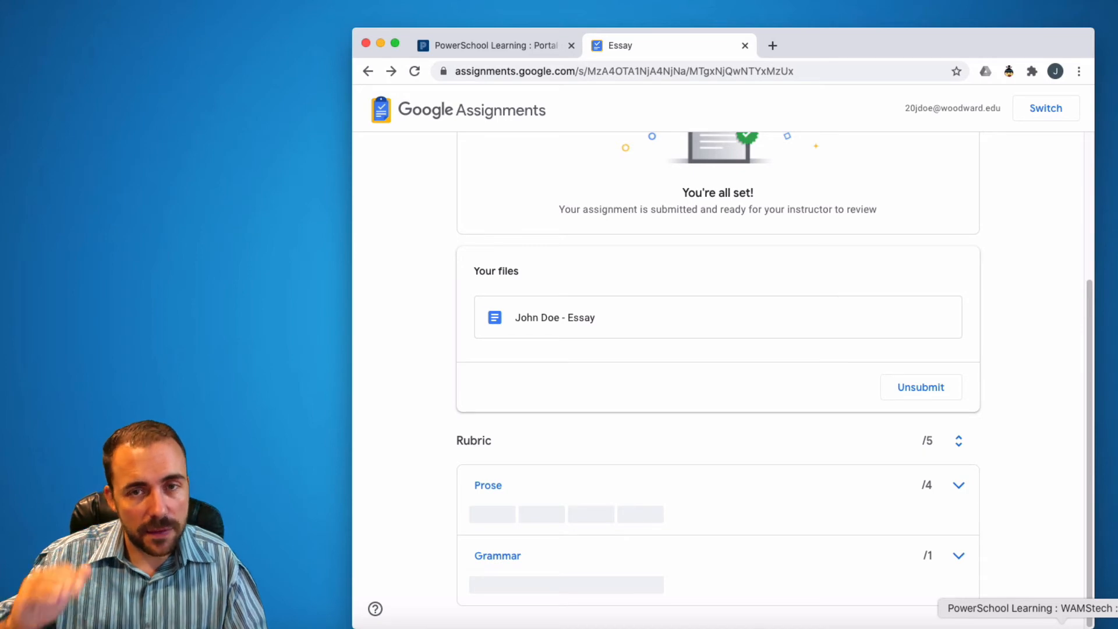
Switch to the teacher's browser window, refresh the Essay assignment, open the student's submission and dismiss the originality report tip
left_click(380, 45)
left_click(1022, 622)
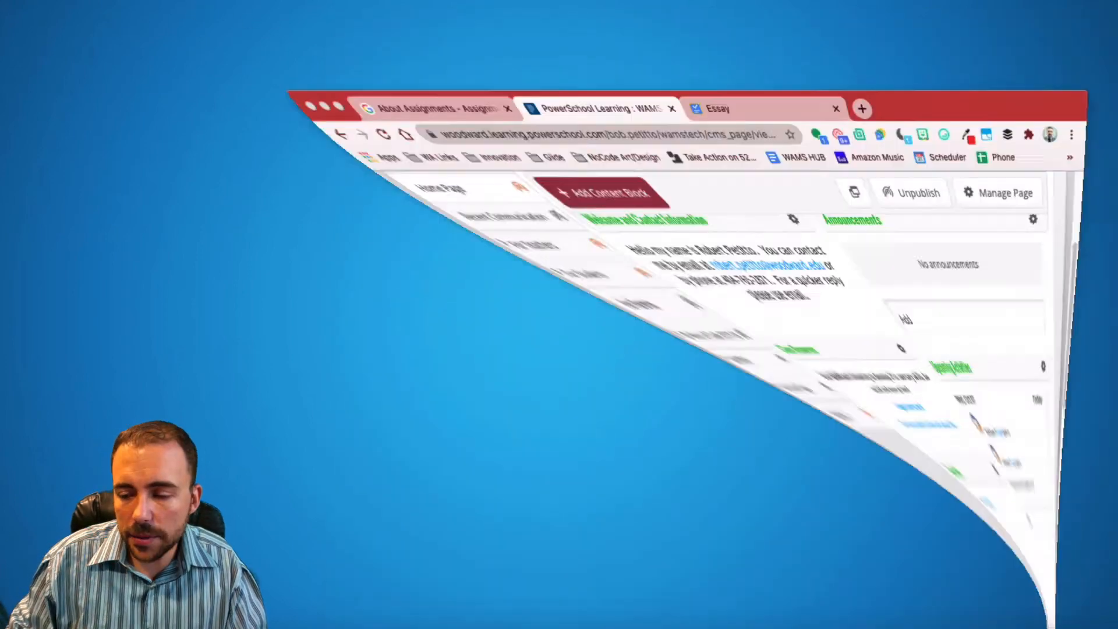
left_click(701, 36)
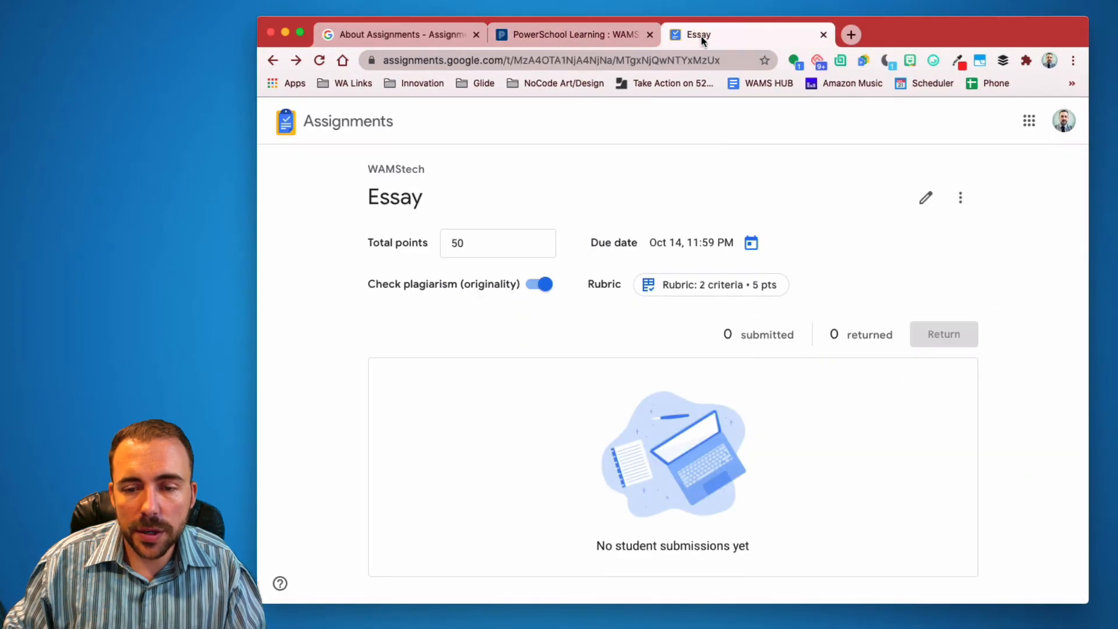
left_click(325, 60)
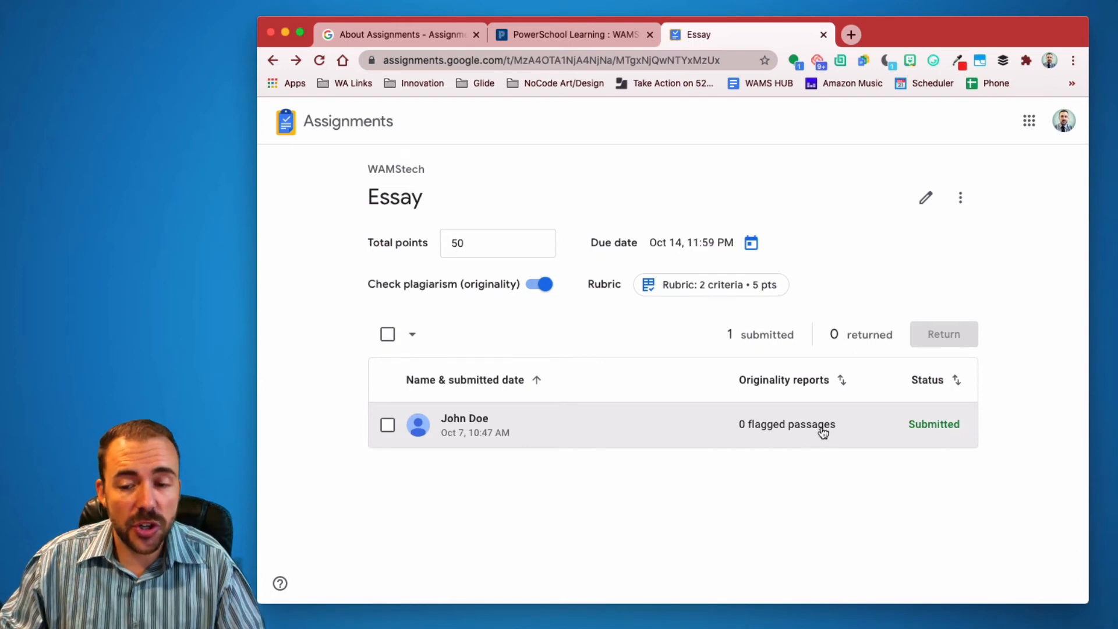
left_click(782, 429)
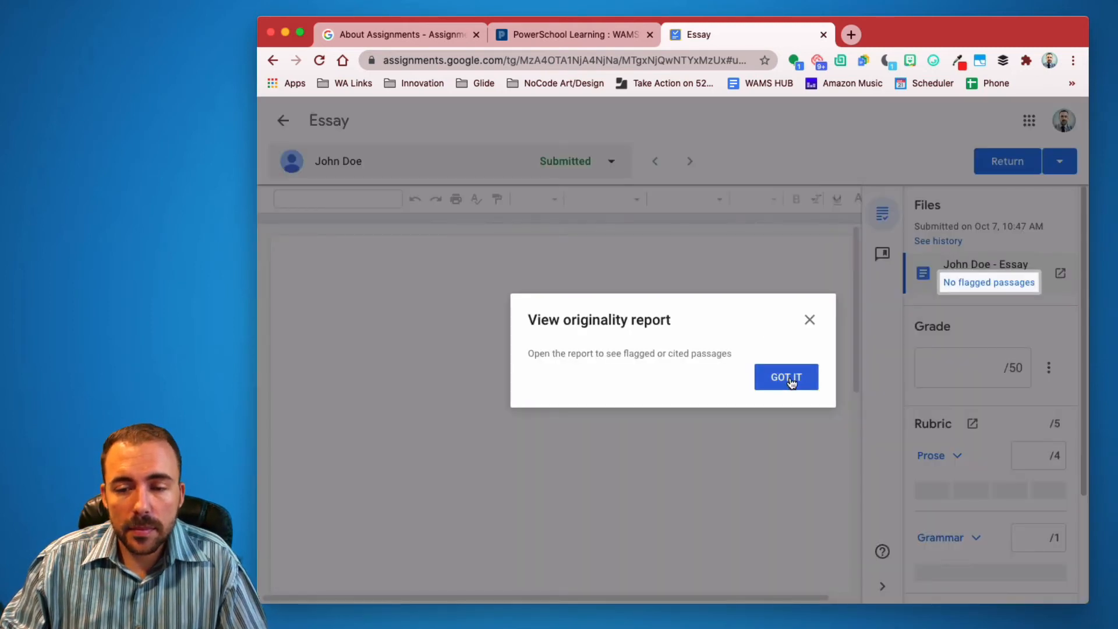
left_click(791, 378)
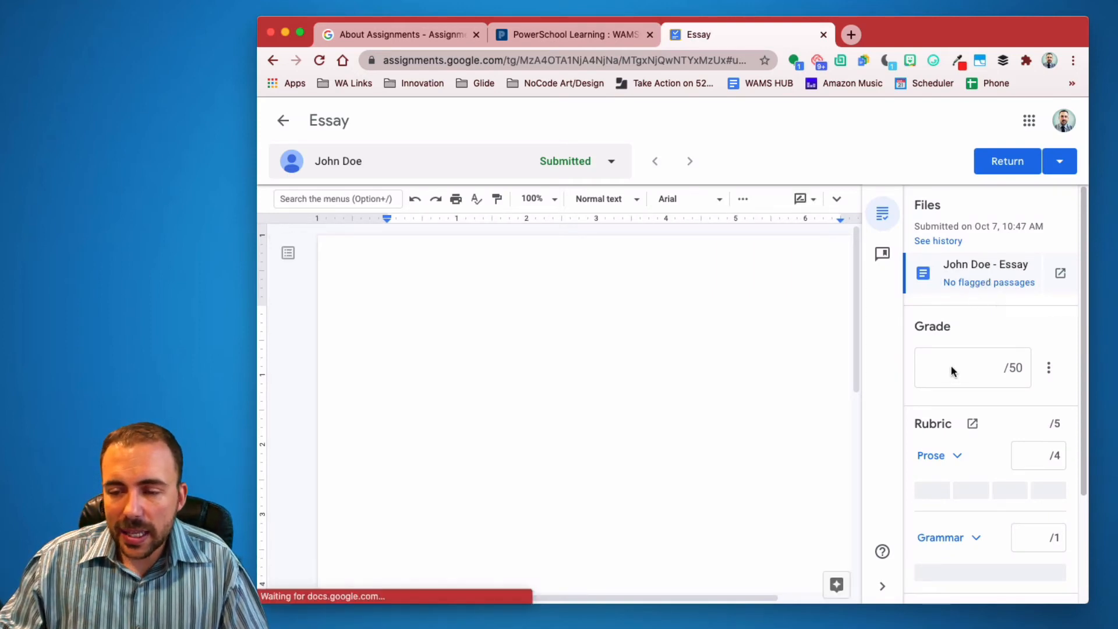
Grade the submission with the rubric, giving 3 of 4 points for Prose and 1 of 1 for Grammar
left_click(981, 369)
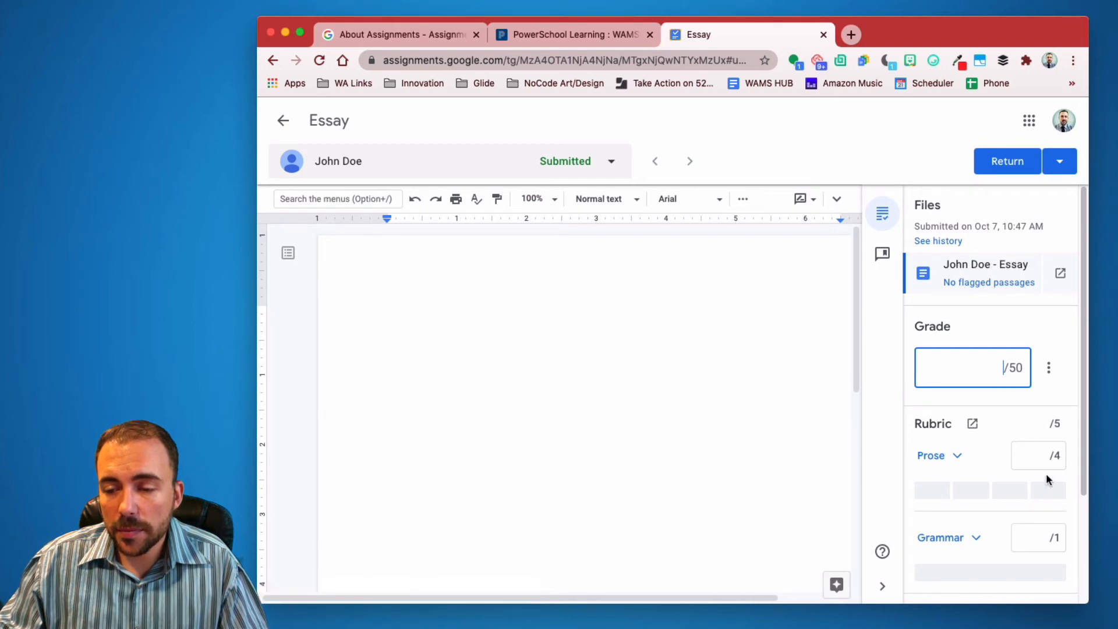
left_click(1046, 489)
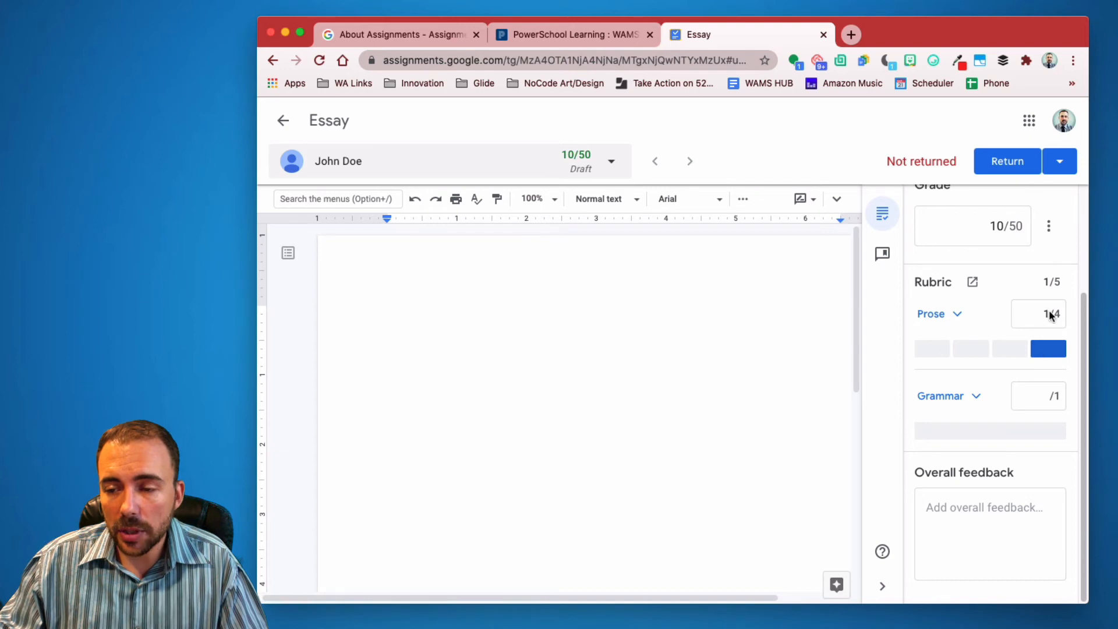
left_click(932, 352)
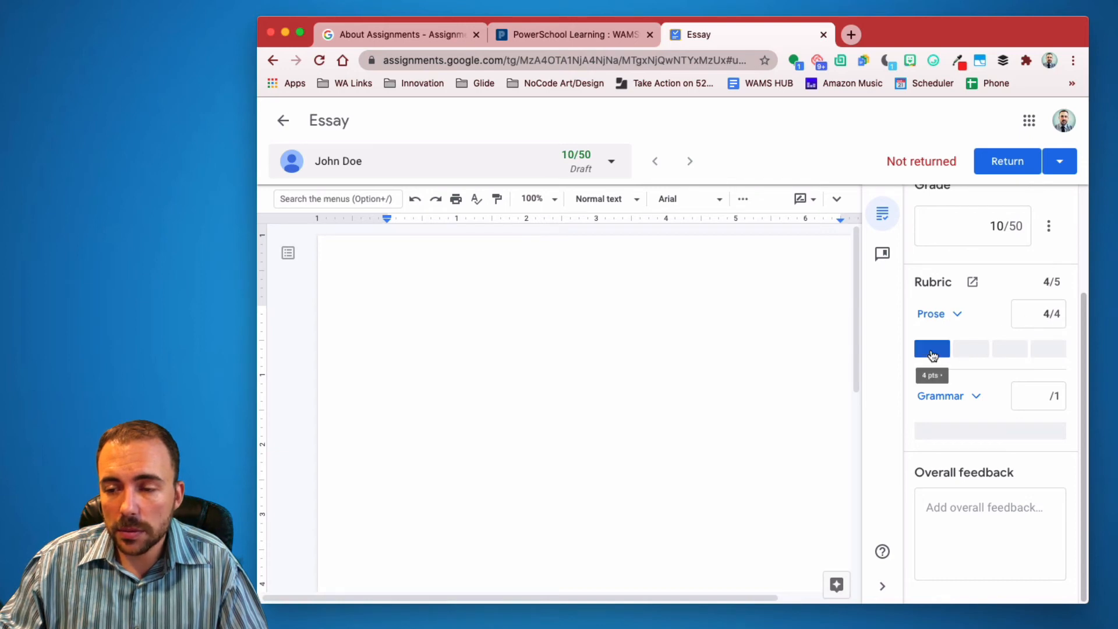
left_click(975, 433)
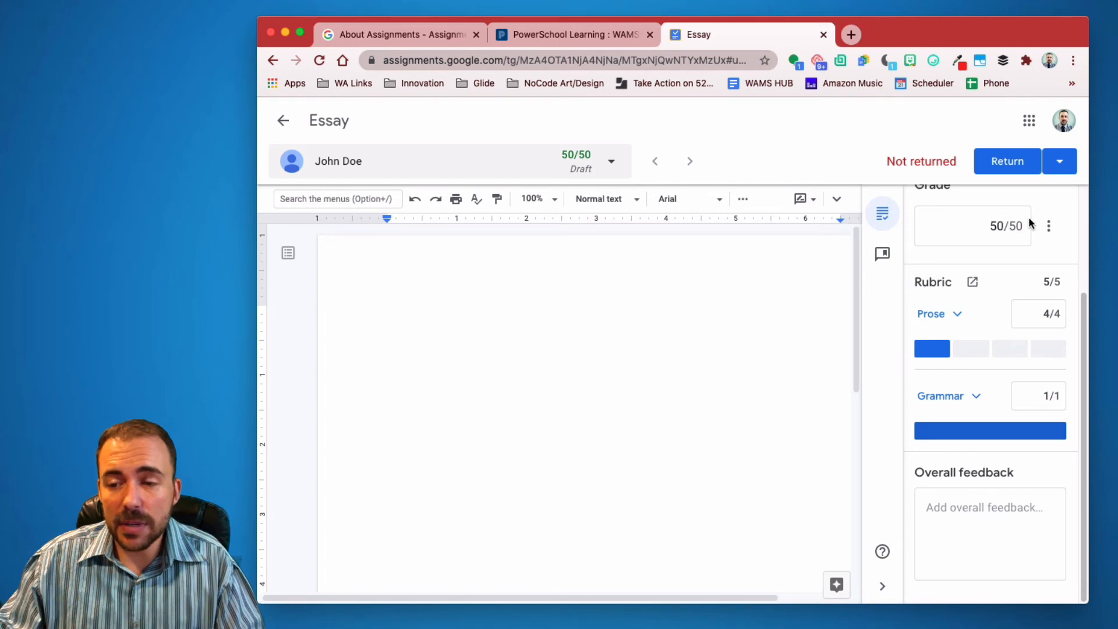
left_click(971, 352)
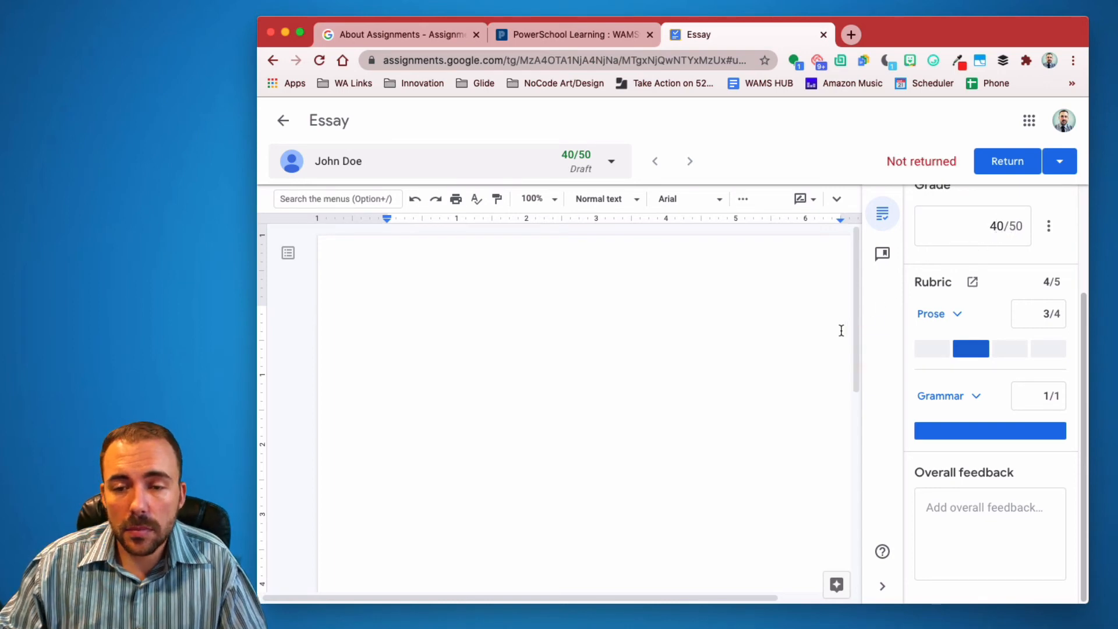
Add the reusable comment "Cite your sources!" to the comment bank
left_click(809, 200)
left_click(500, 280)
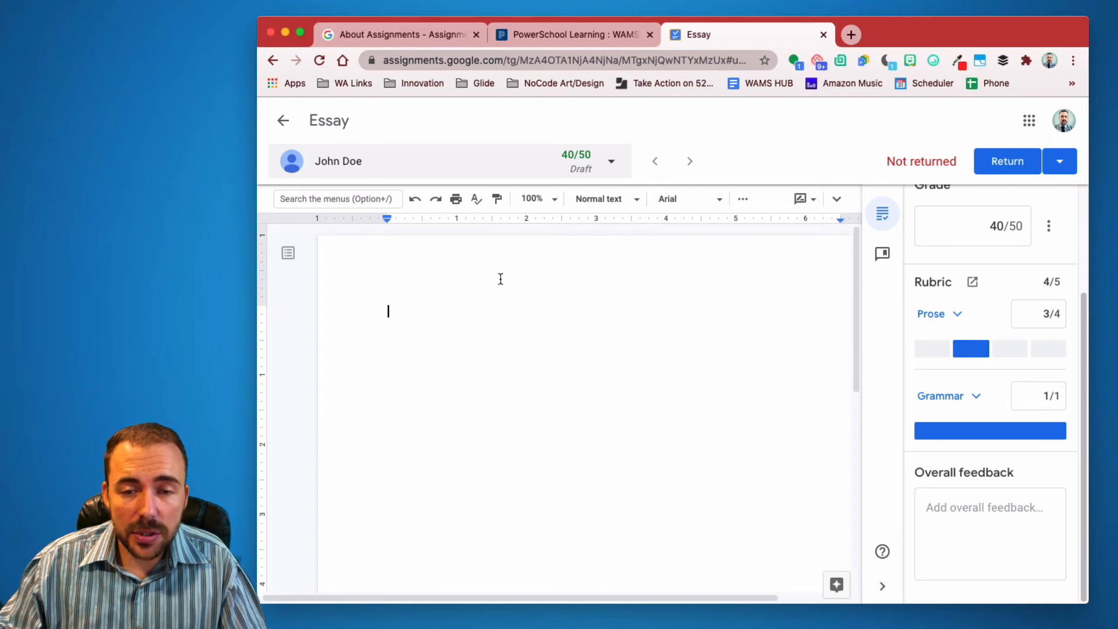
left_click(883, 257)
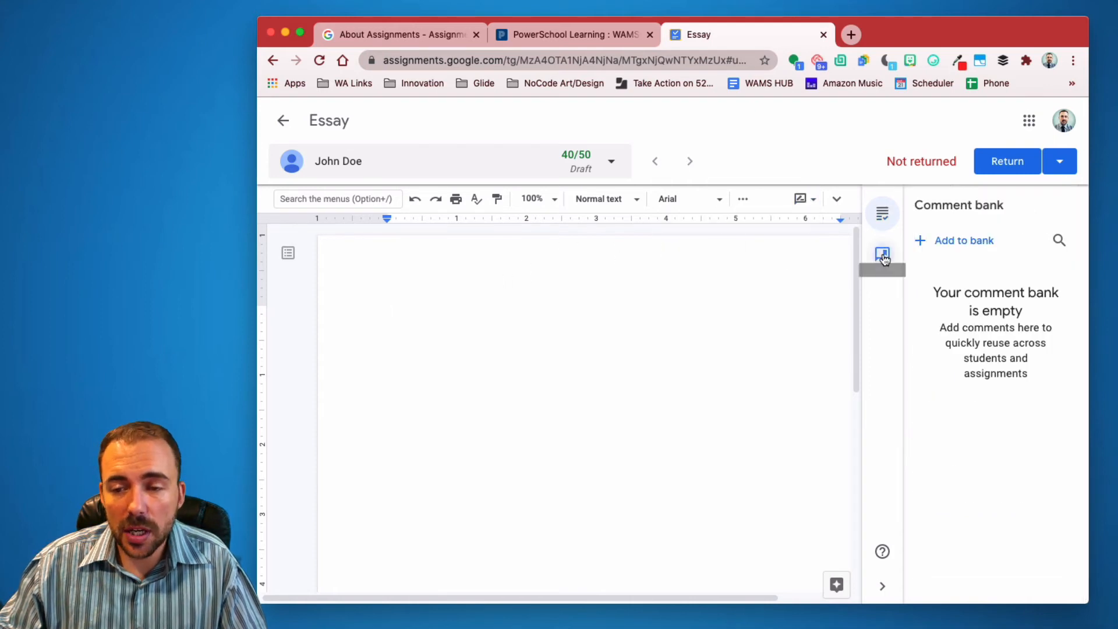
double_click(535, 310)
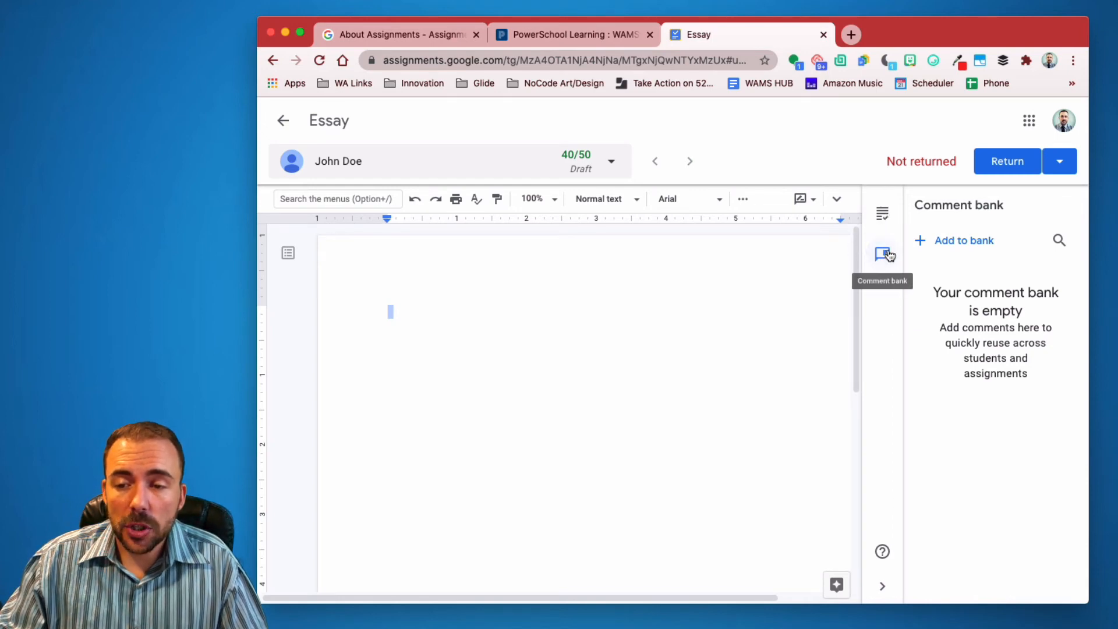
left_click(951, 243)
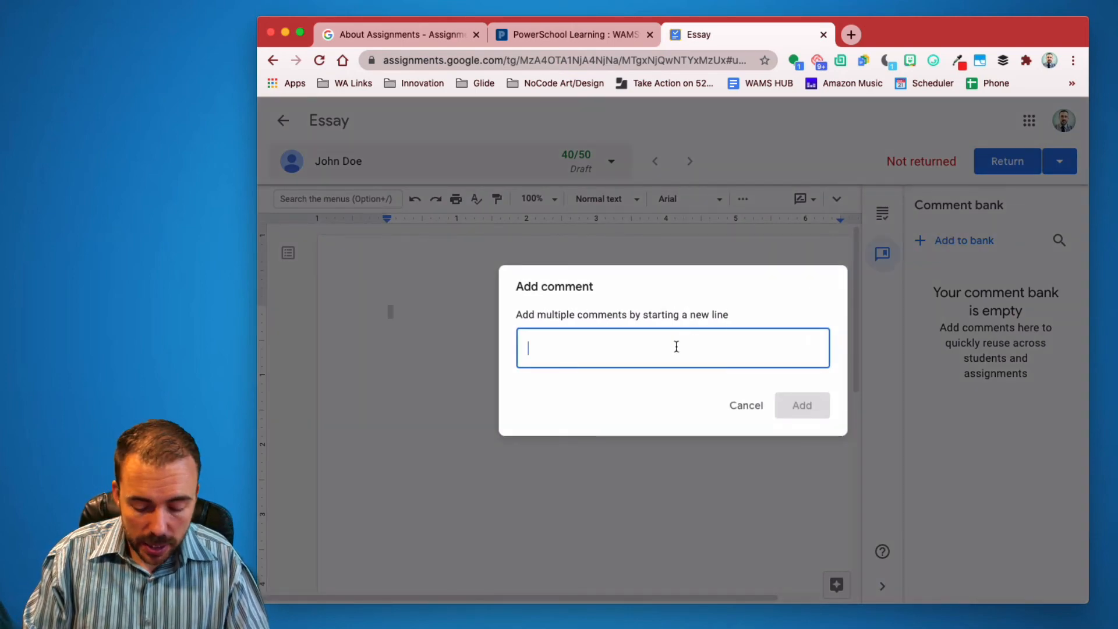
type("Check")
key("BackSpace")
key("BackSpace")
key("BackSpace")
key("BackSpace")
key("BackSpace")
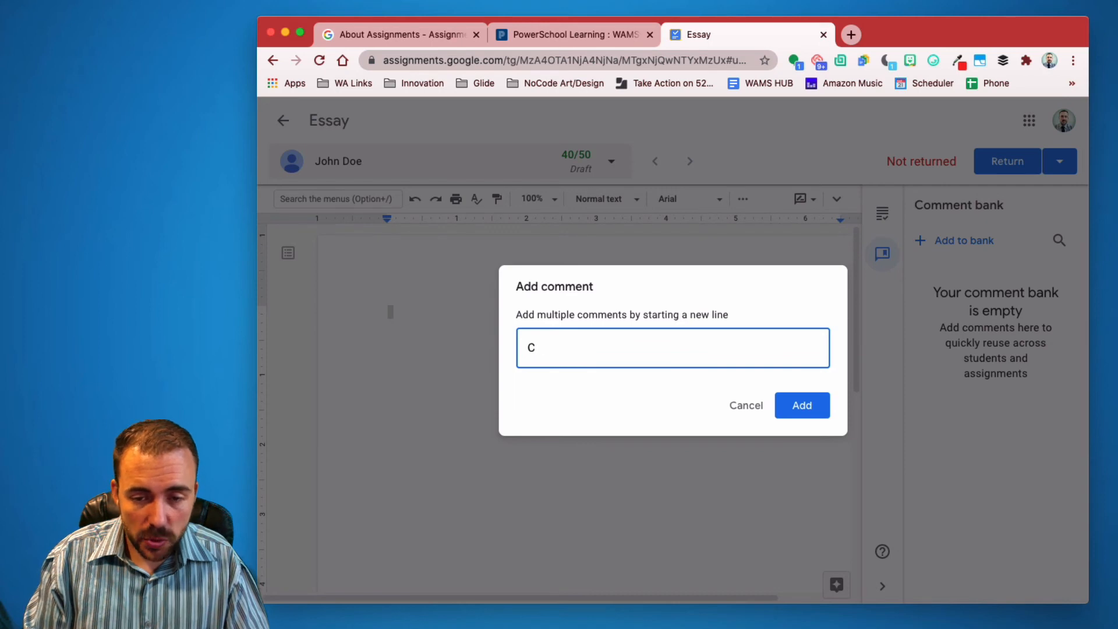
type("ite your ")
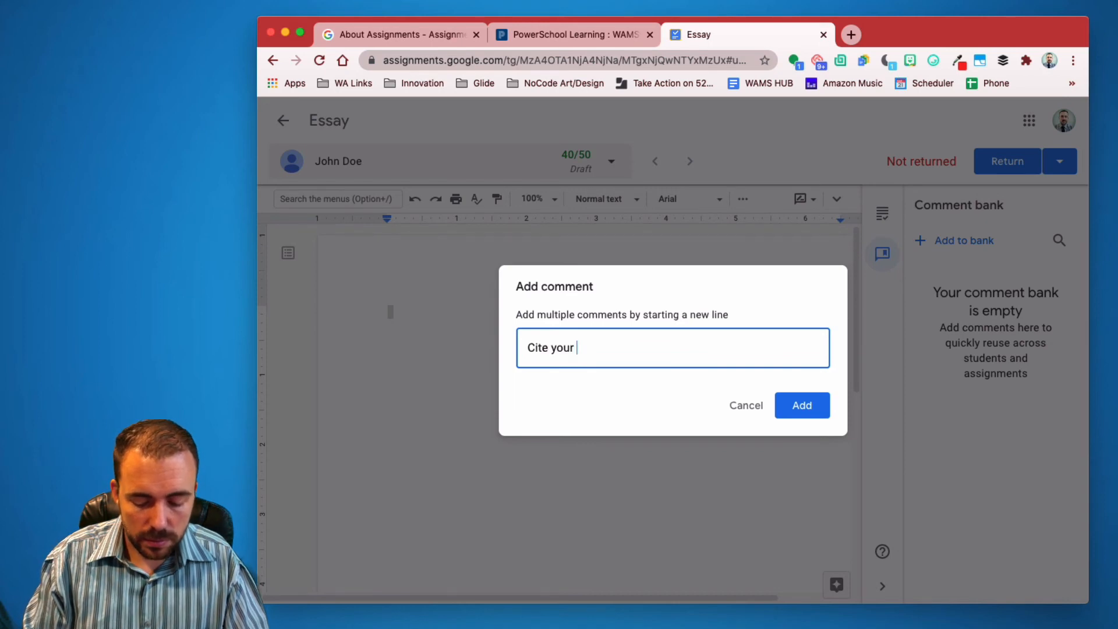
type("sources!")
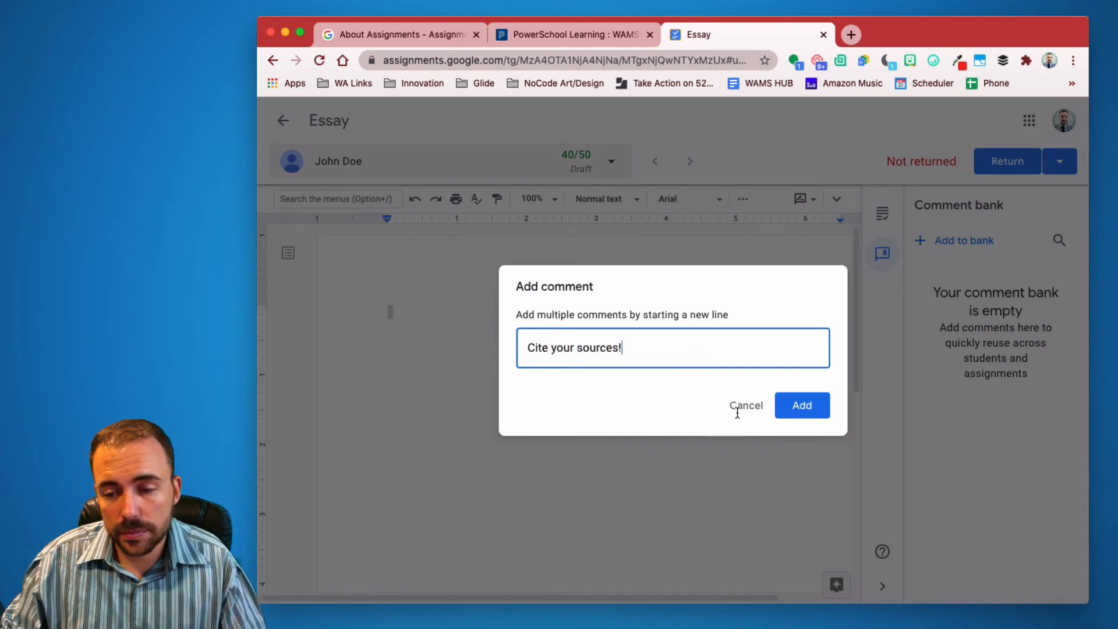
left_click(809, 408)
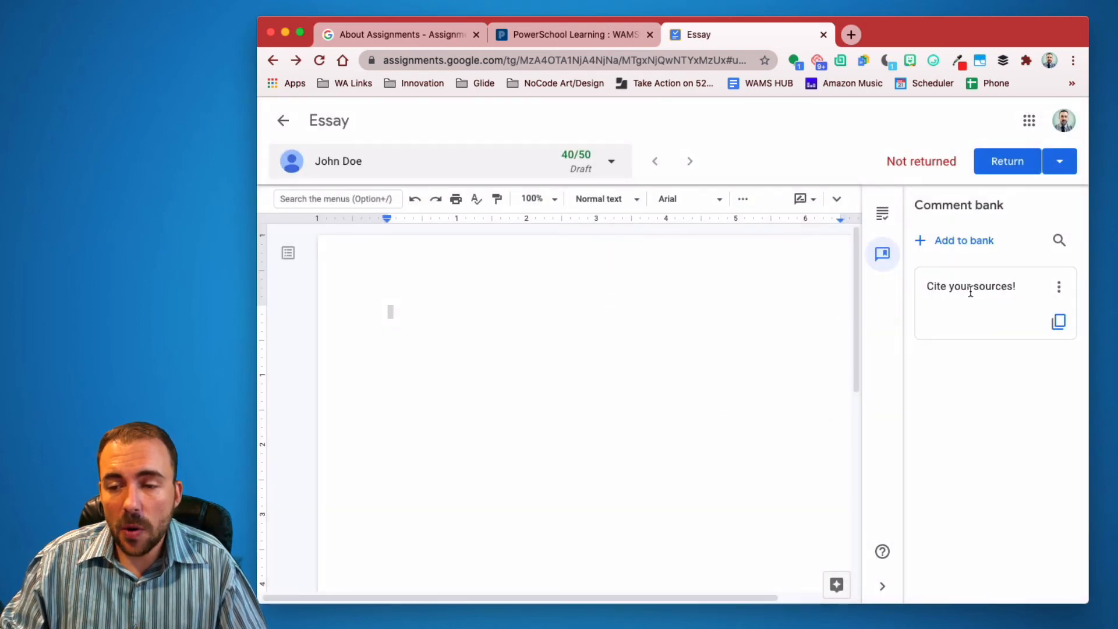
Copy "Cite your sources!" from the comment bank into the essay as a suggestion and collapse the side panel
left_click(389, 311)
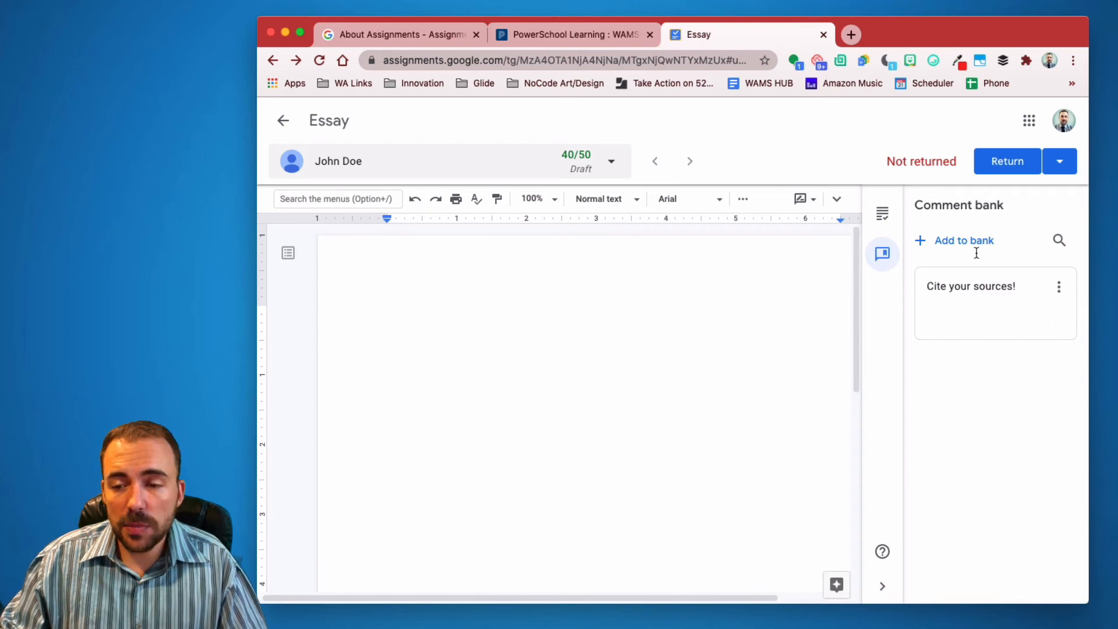
mouse_move(973, 300)
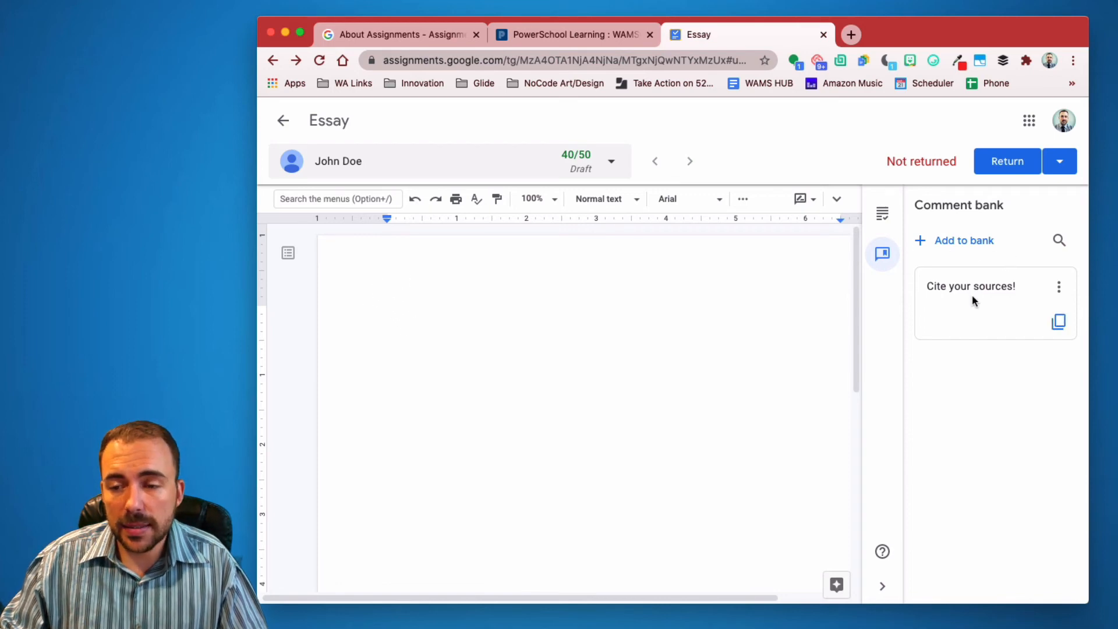
left_click(1058, 321)
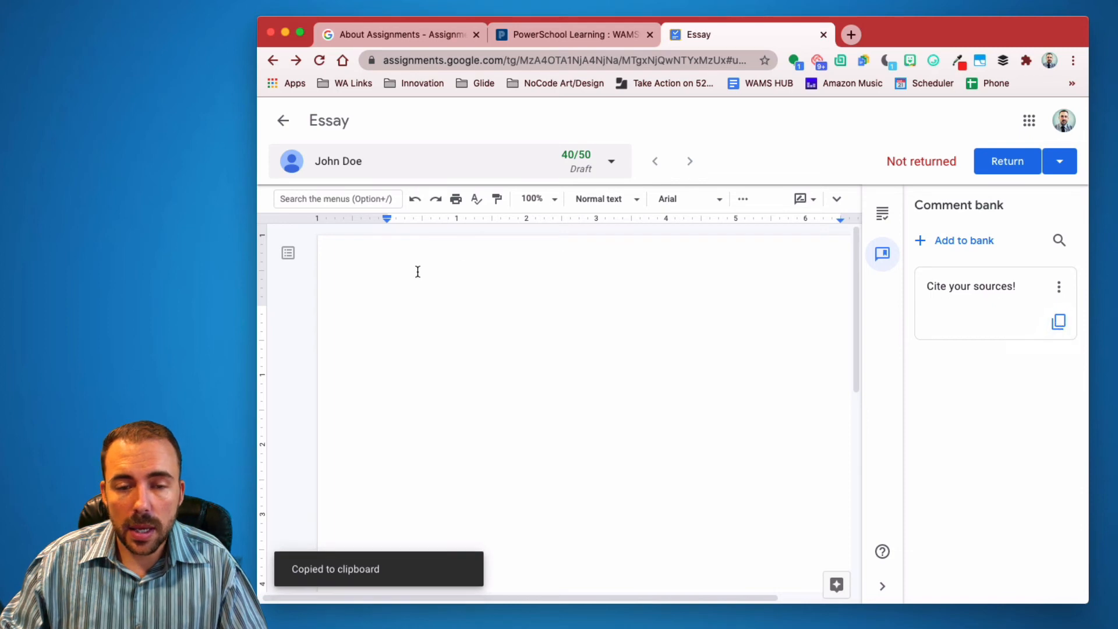
key("super+v")
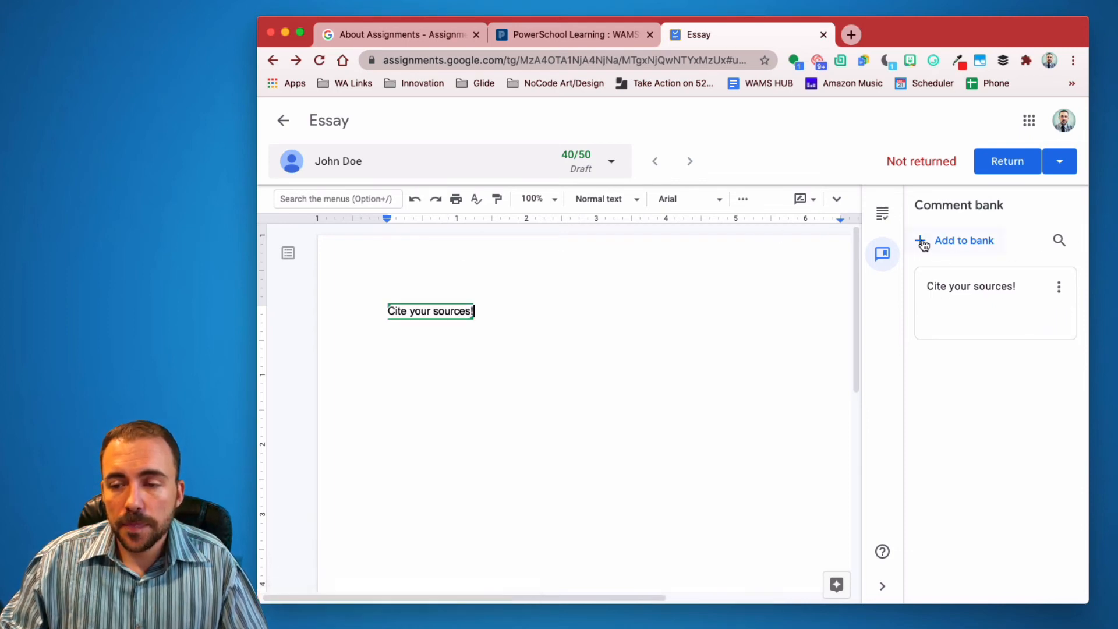
left_click(882, 585)
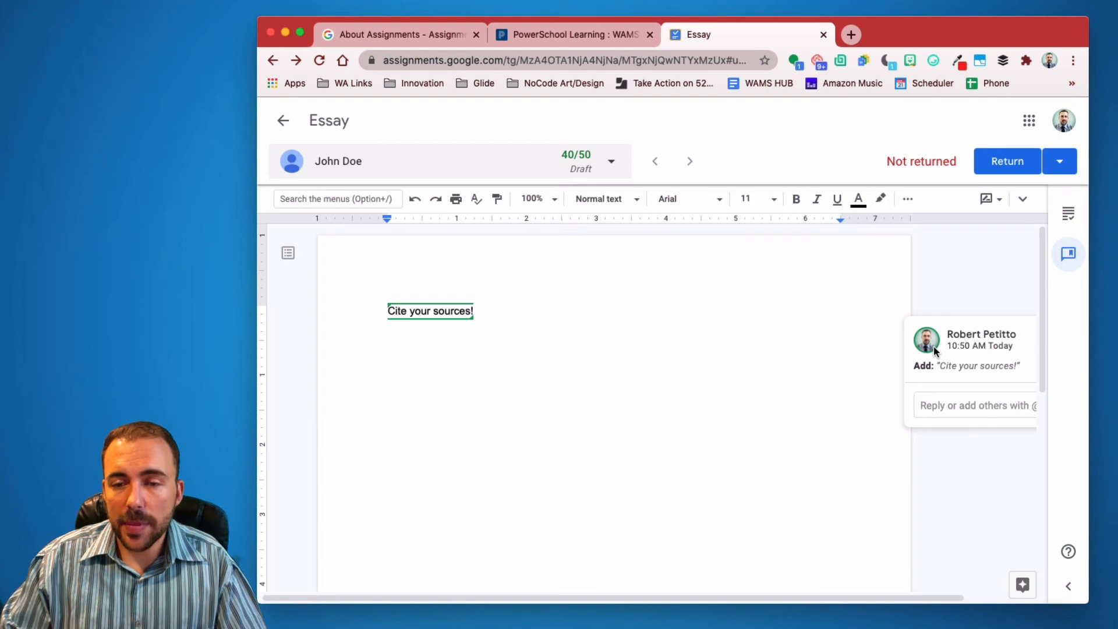
View the options for returning submissions and the list of students, closing each without choosing anything
left_click(1059, 164)
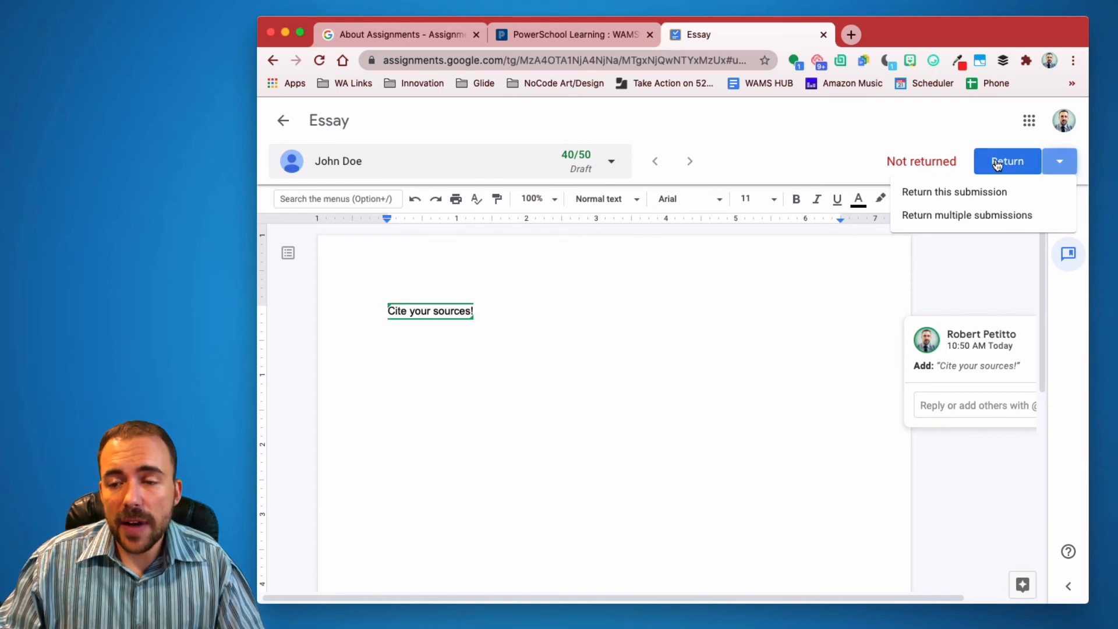
left_click(781, 170)
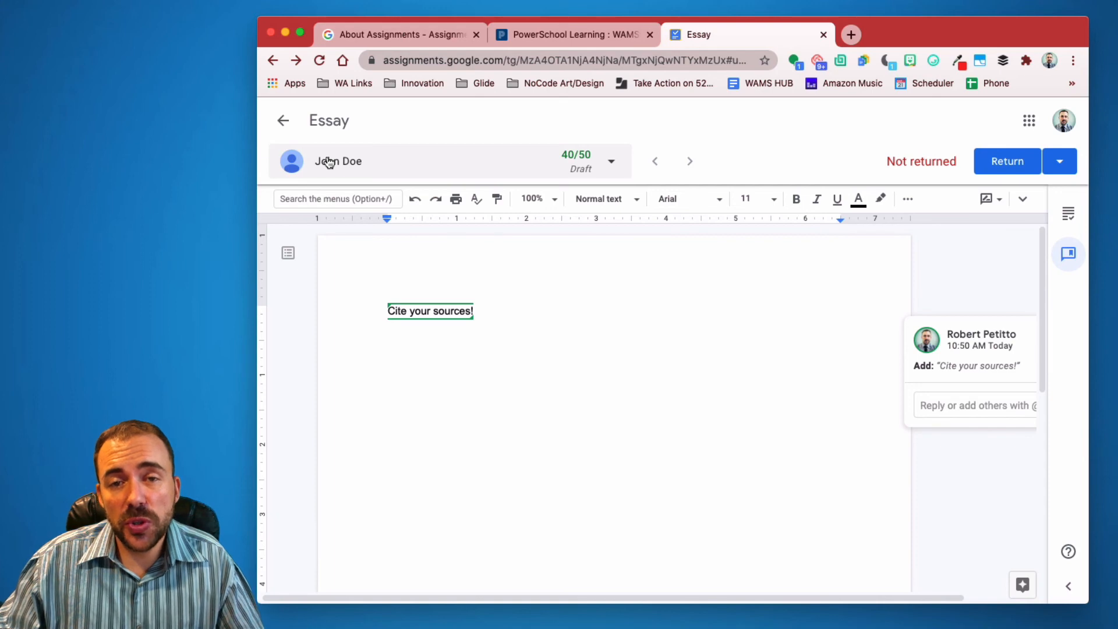
left_click(612, 164)
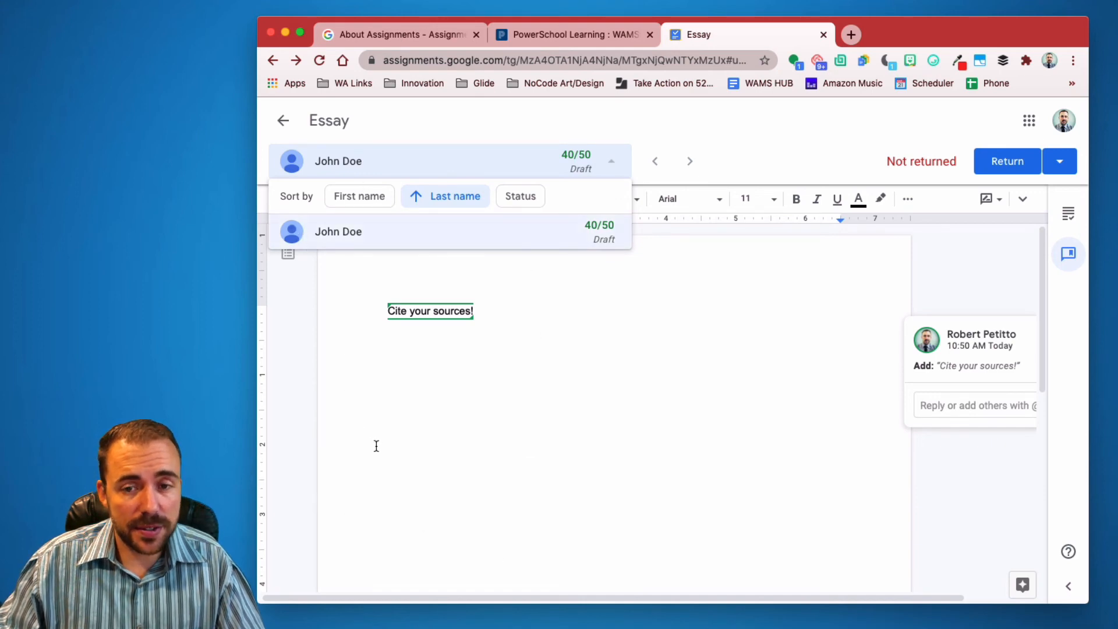
left_click(701, 124)
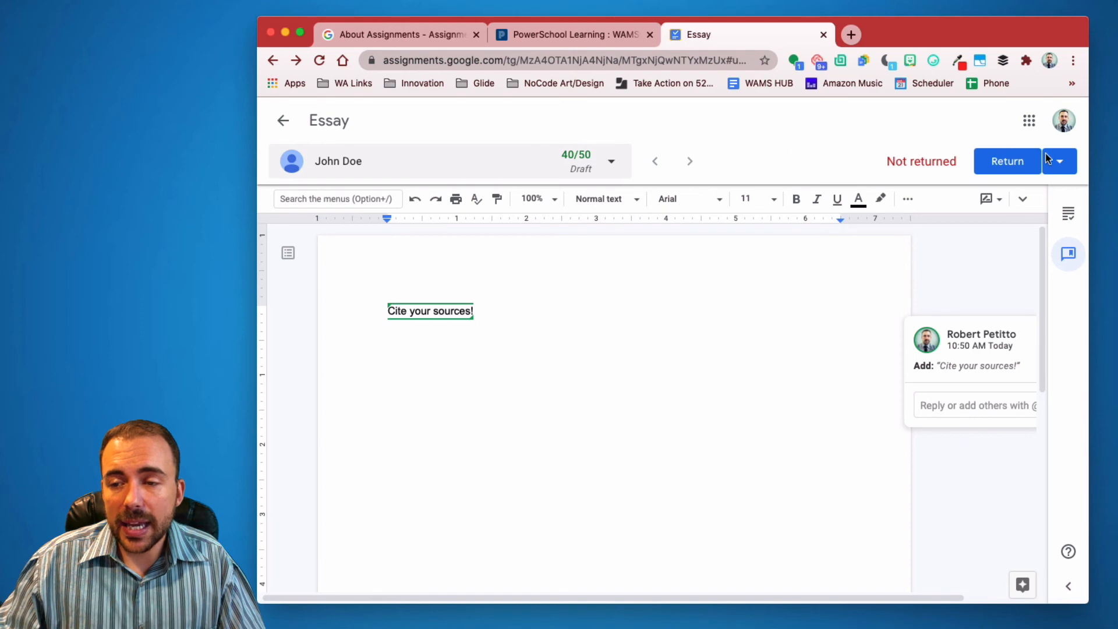
Return the graded essay using the option for returning multiple submissions, with the listed student selected
left_click(1056, 167)
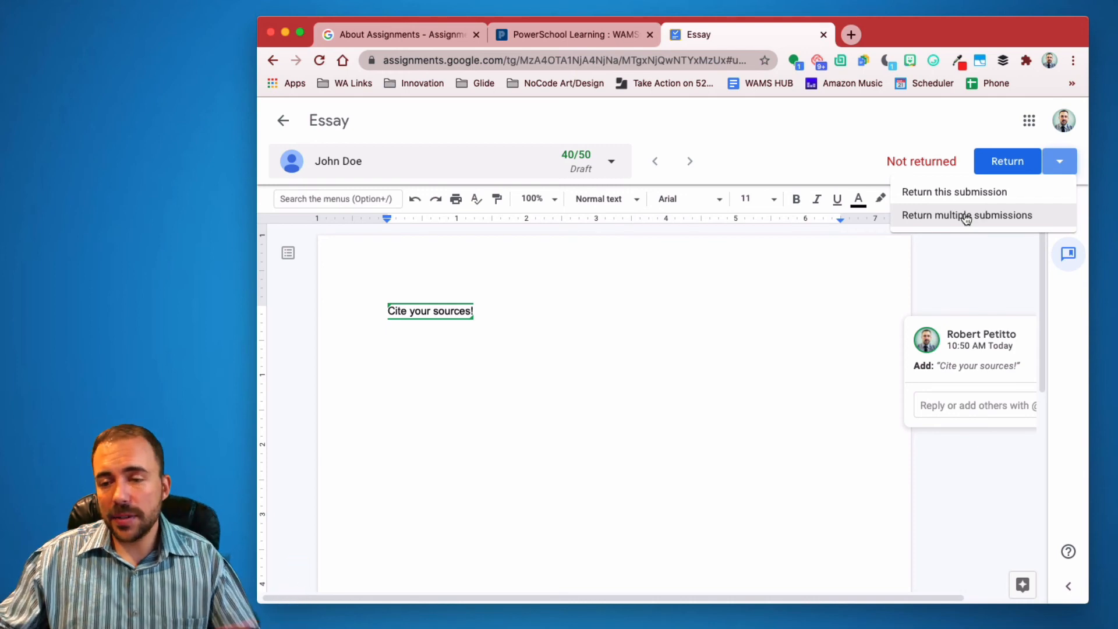
left_click(966, 217)
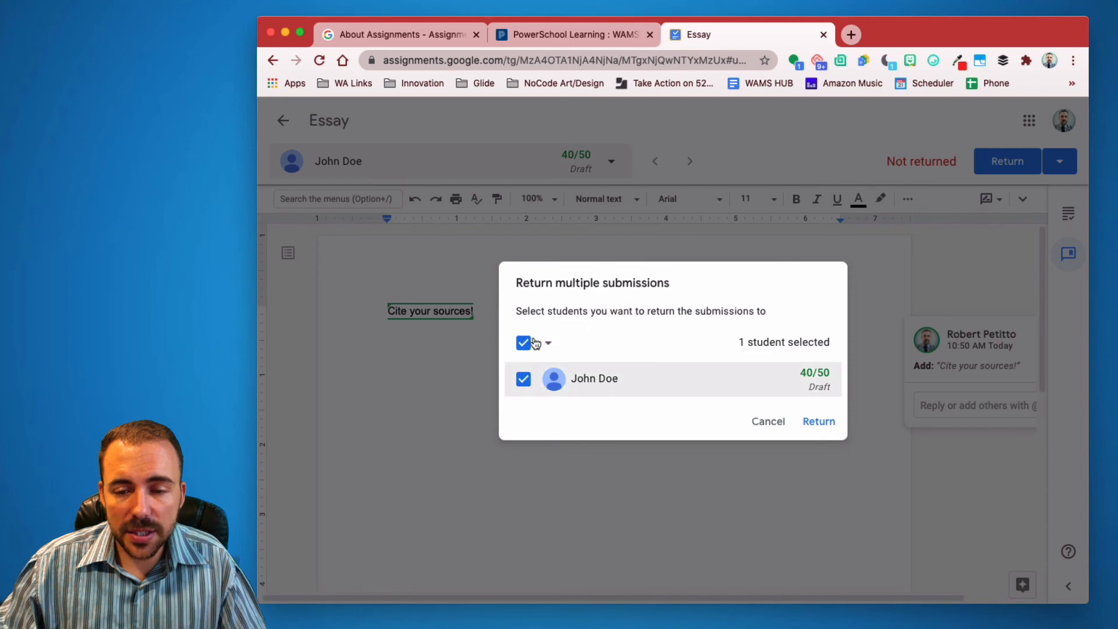
left_click(819, 423)
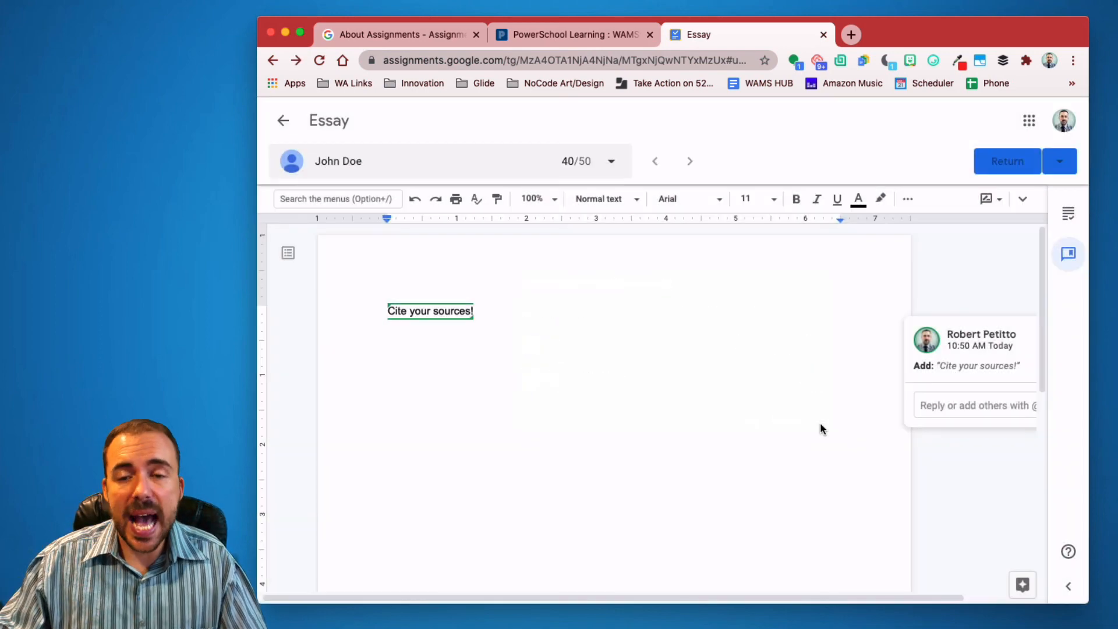
Open the Essay activity's details on the teacher's PowerSchool Learning page and review the returned grade and rubric scores in the student's Google Assignments window
left_click(557, 34)
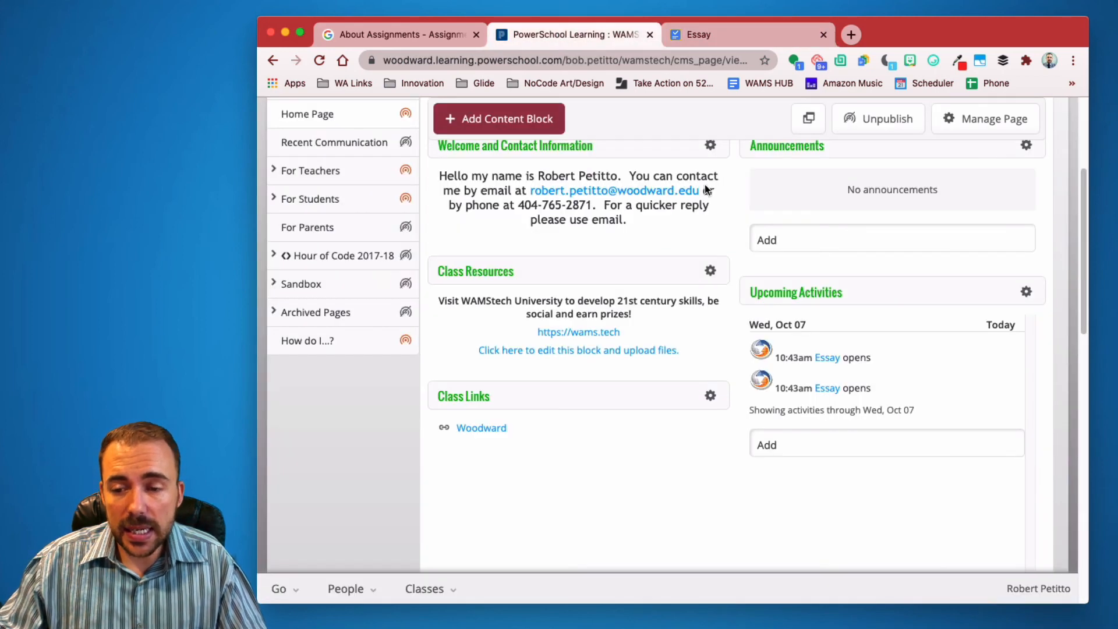
left_click(827, 358)
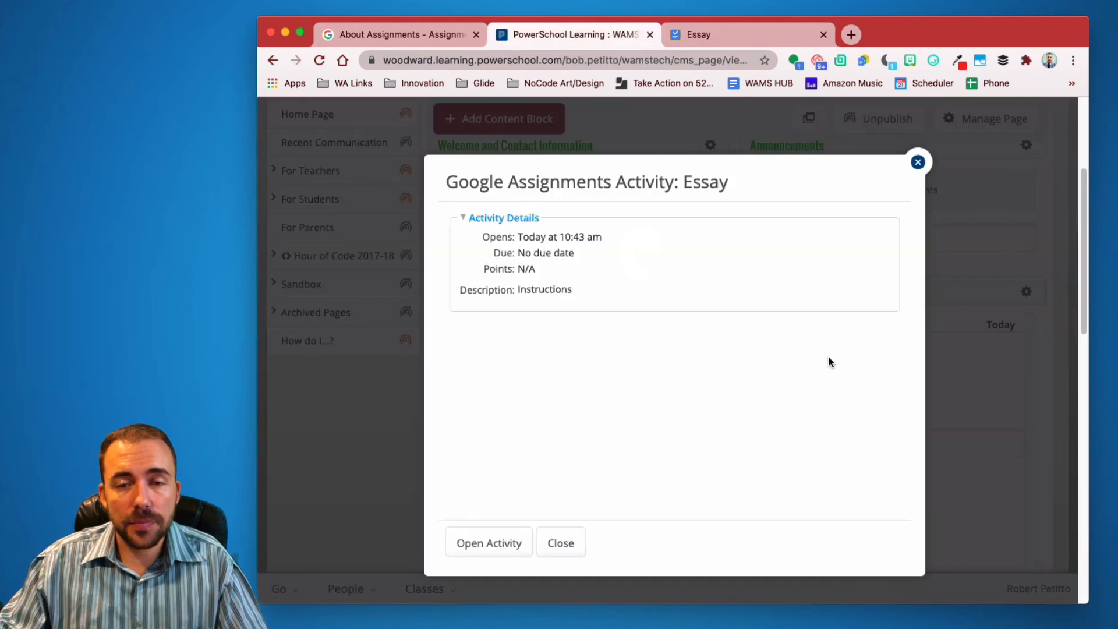
left_click(1057, 623)
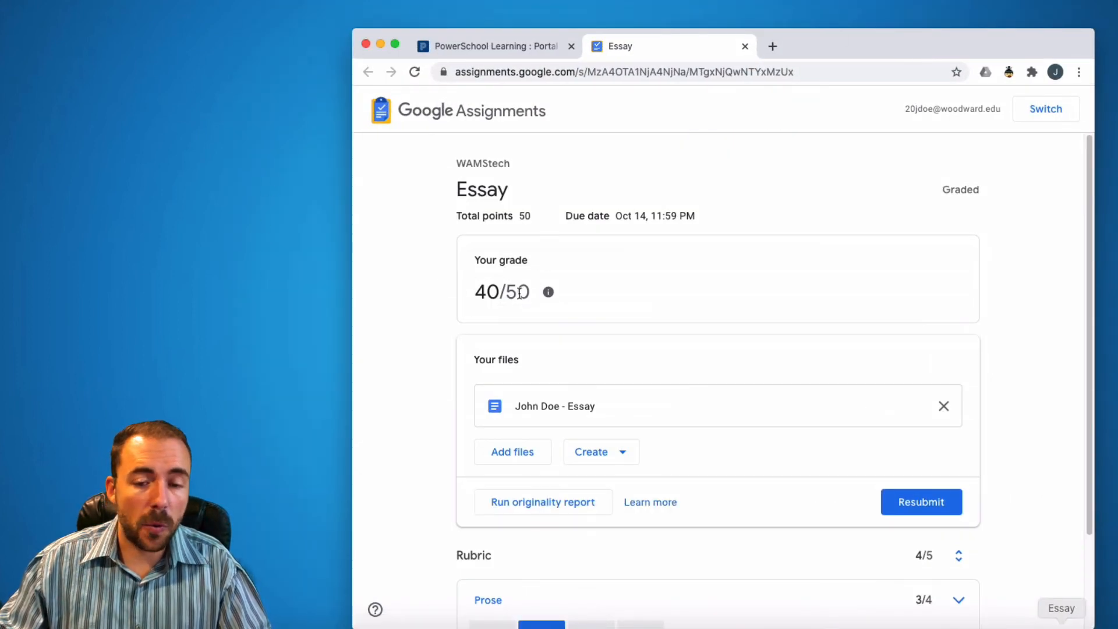
scroll(551, 322, "down", 2)
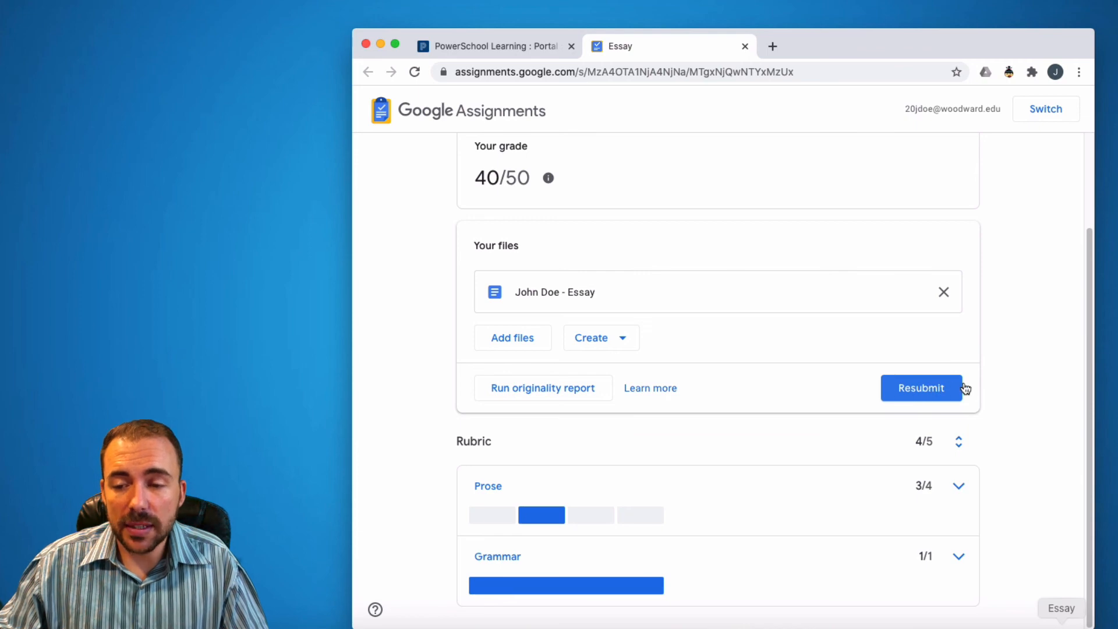
scroll(741, 404, "up", 2)
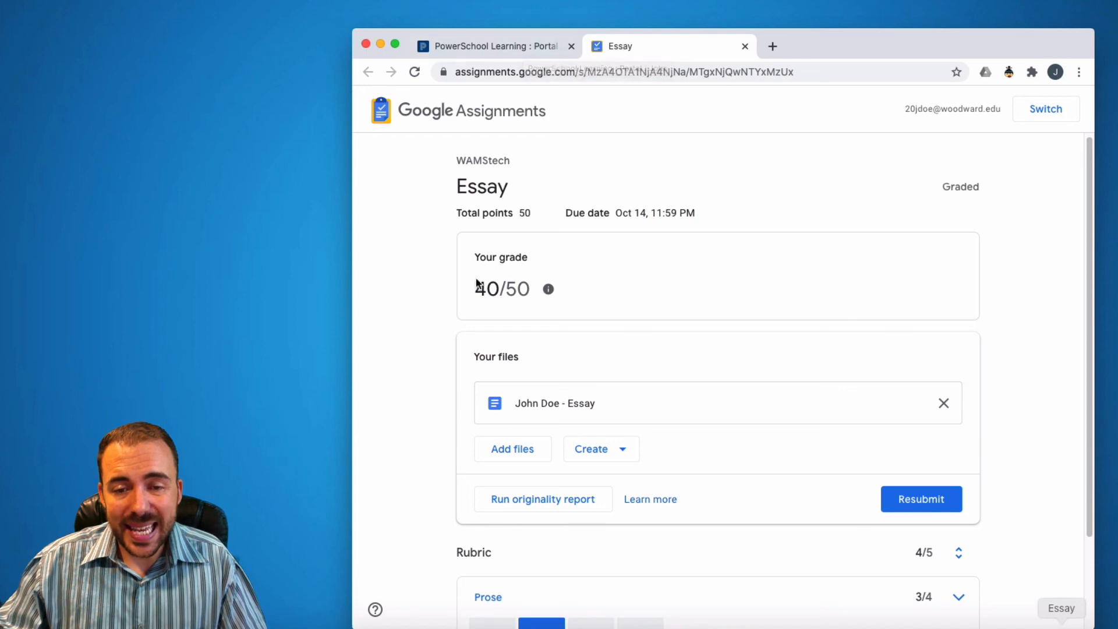
Check the Essay activity's details in the student's PowerSchool Learning portal, close them and return to the teacher's window
left_click(485, 46)
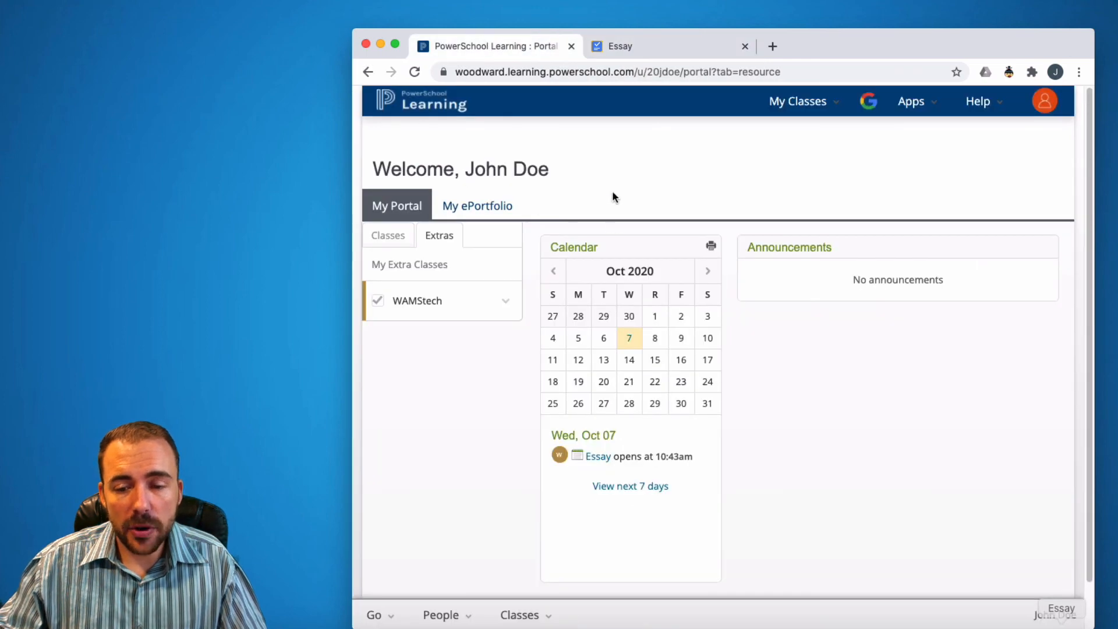
left_click(594, 456)
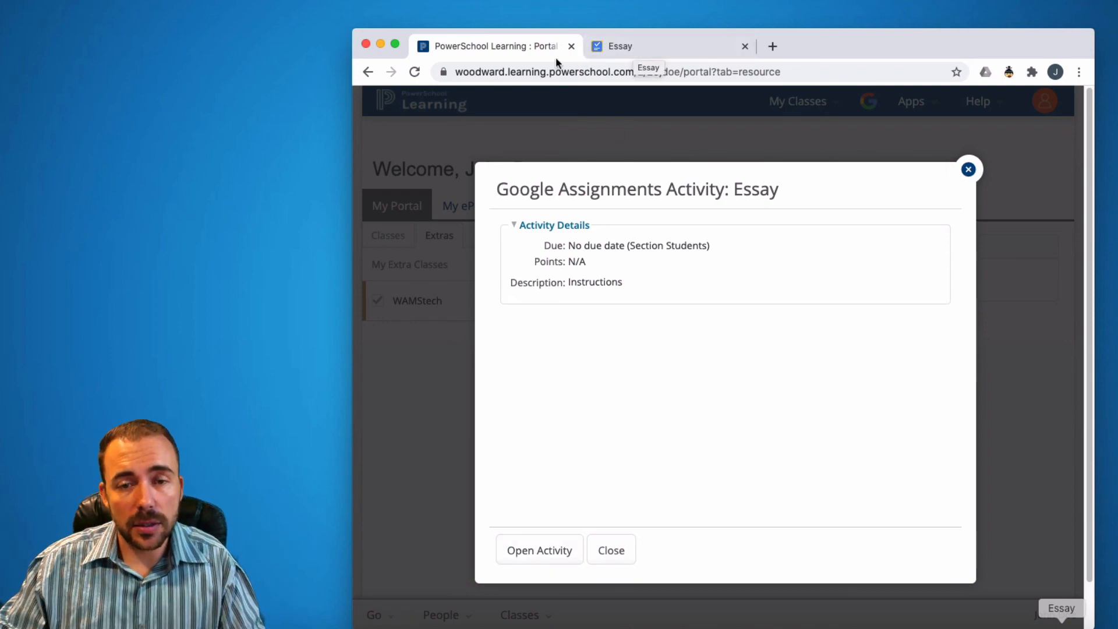
left_click(968, 169)
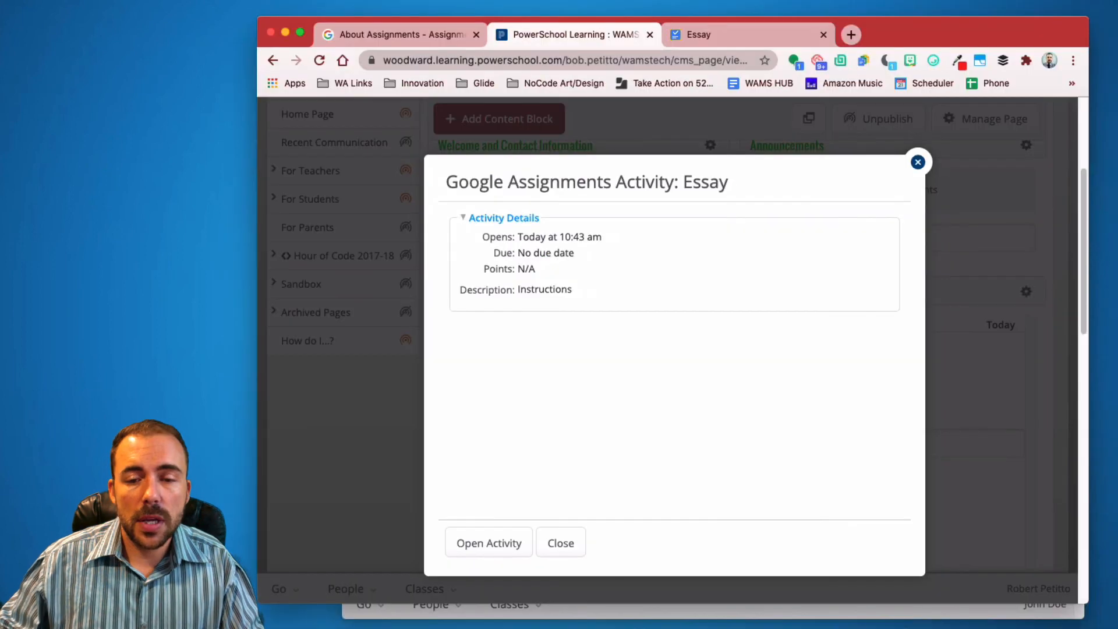
Open the Essay activity in Google Assignments as the teacher and highlight the class name WAMStech above the title
left_click(470, 547)
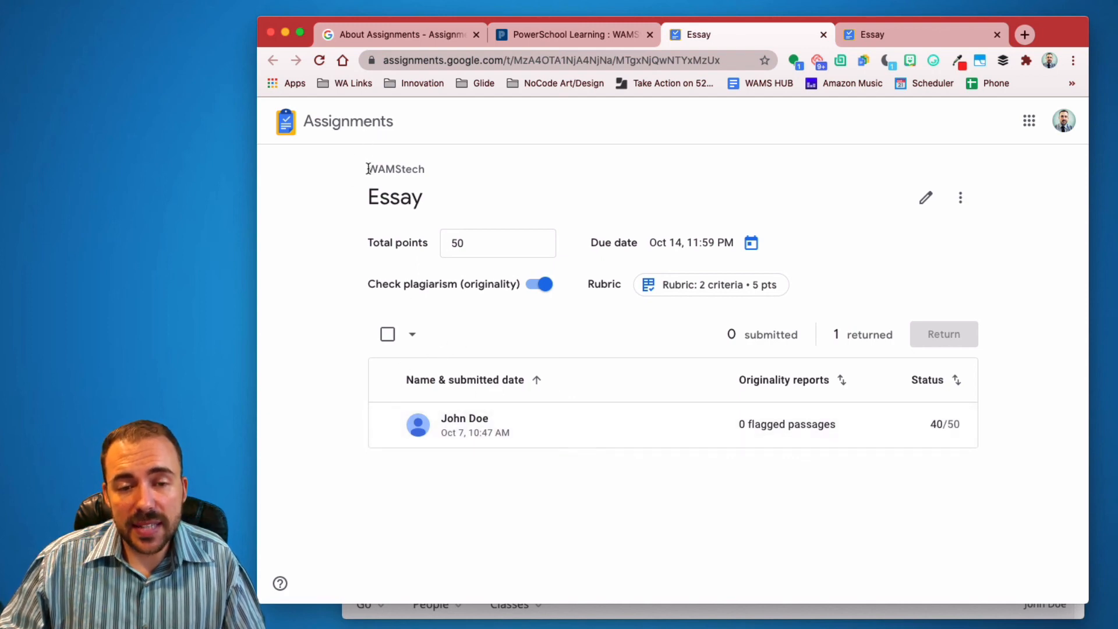
left_click_drag(368, 168, 424, 170)
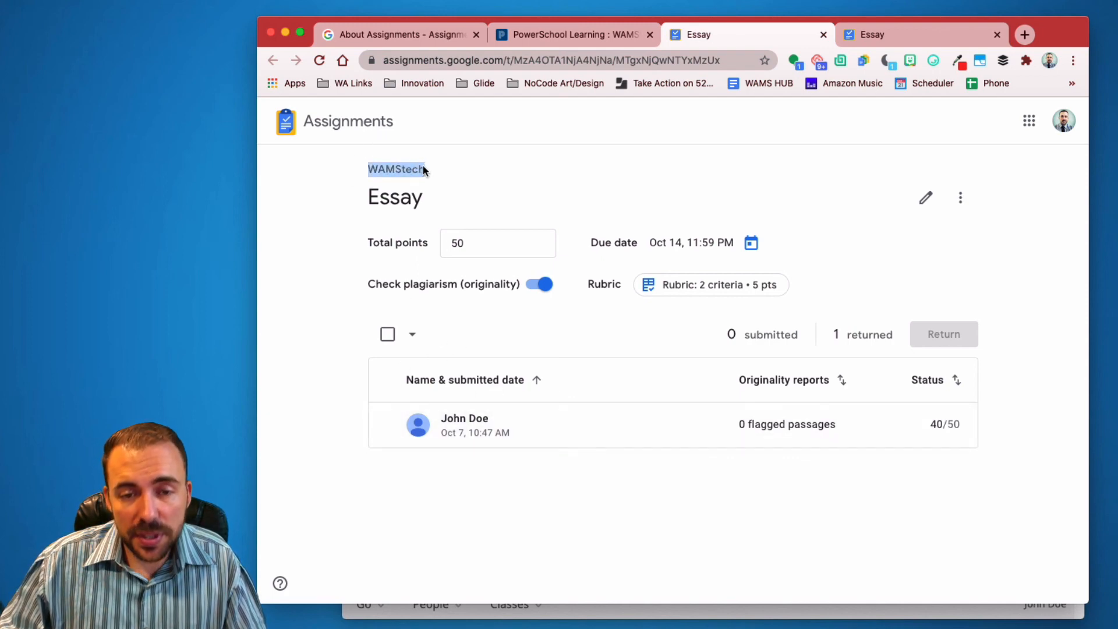
left_click(368, 168)
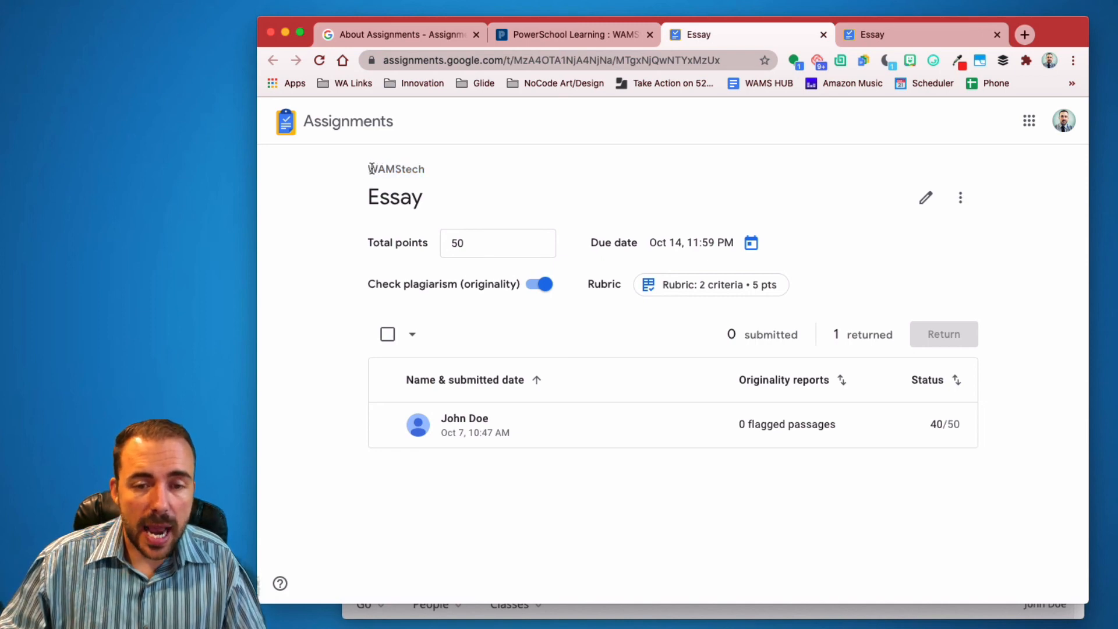
left_click_drag(369, 168, 424, 169)
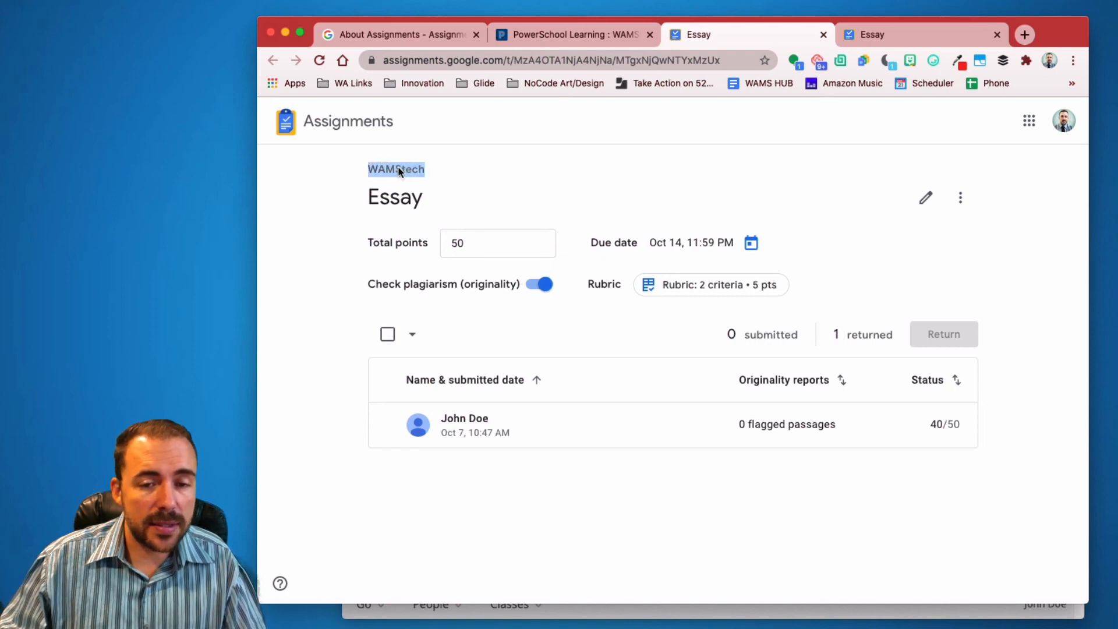